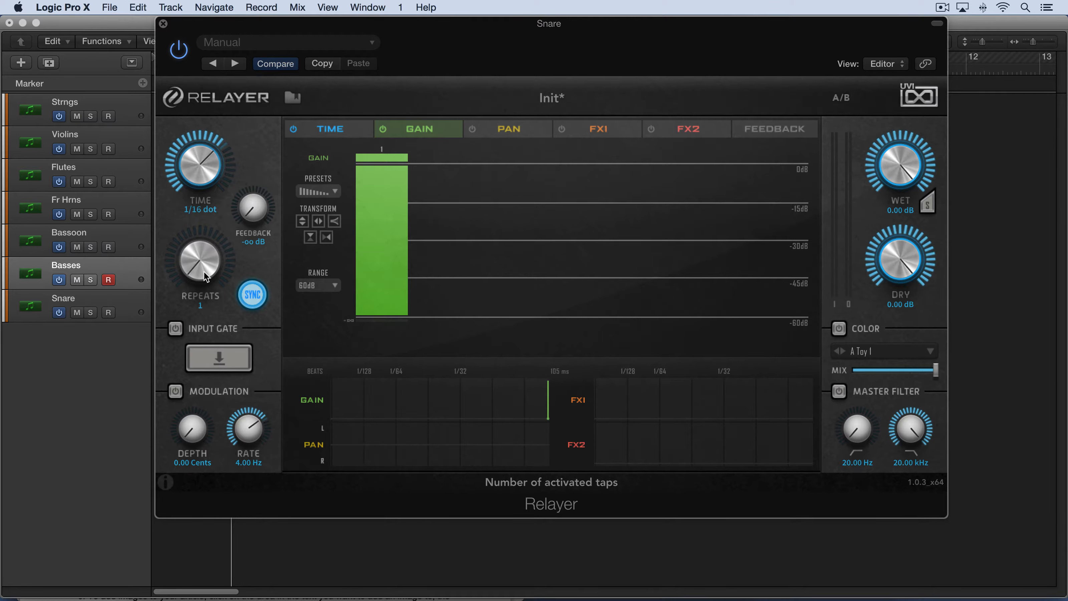
Try the input gate: enable it, send the input signal to the delay, and disable it again.
left_click(175, 329)
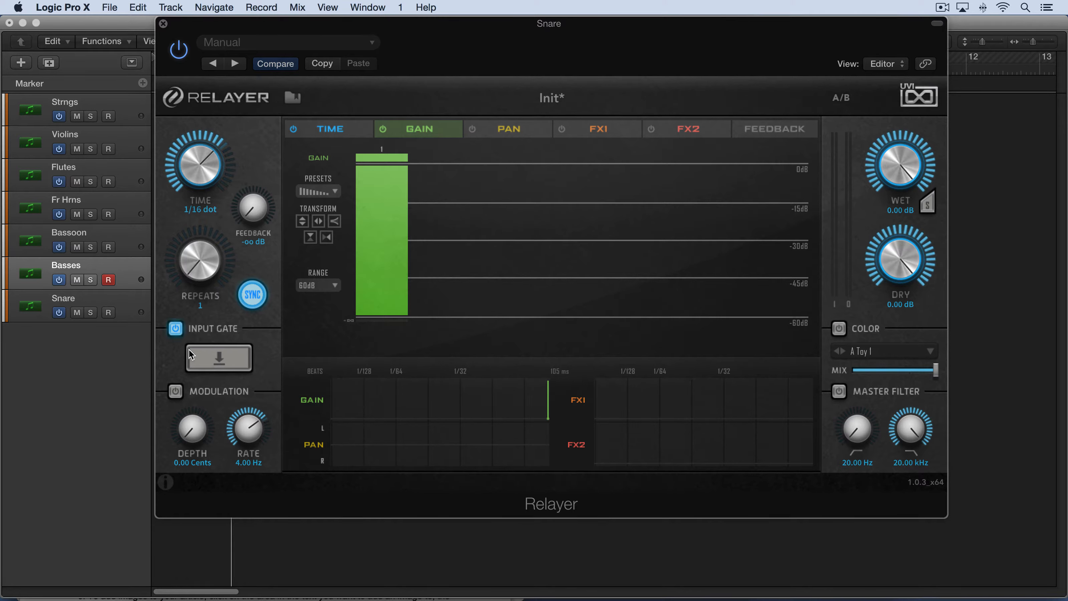
left_click(220, 359)
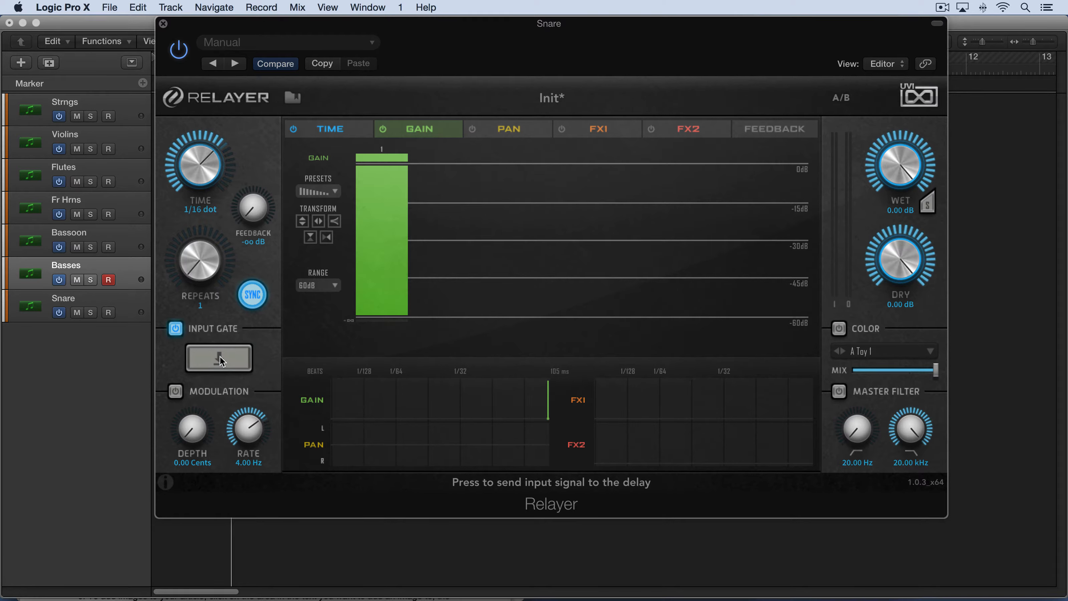
left_click(220, 360)
left_click(177, 330)
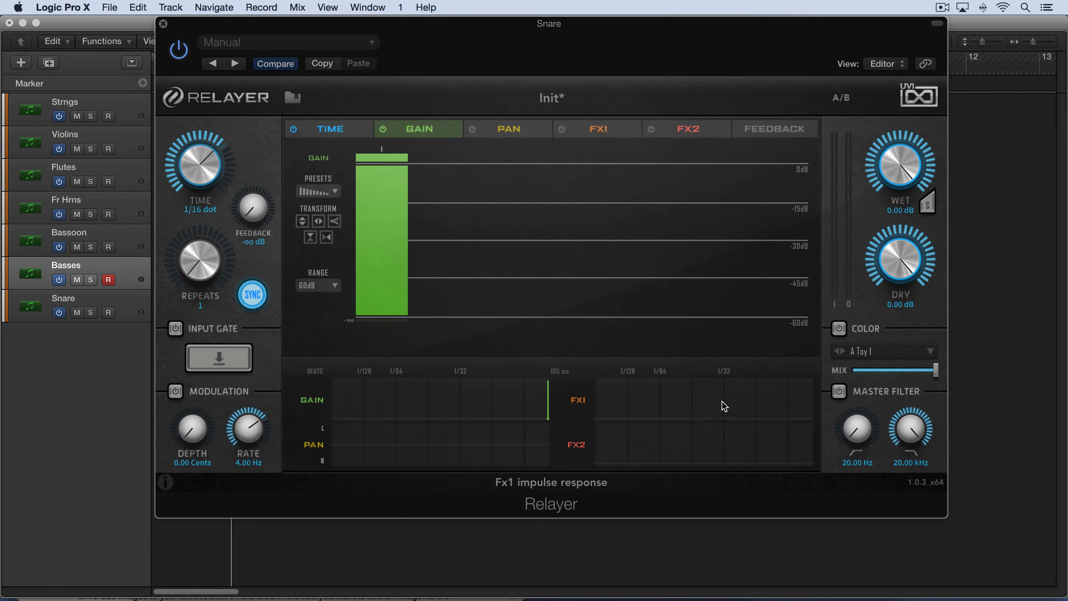
Look through the Time, Gain and Pan modulation editors and return to the Gain editor.
left_click(331, 129)
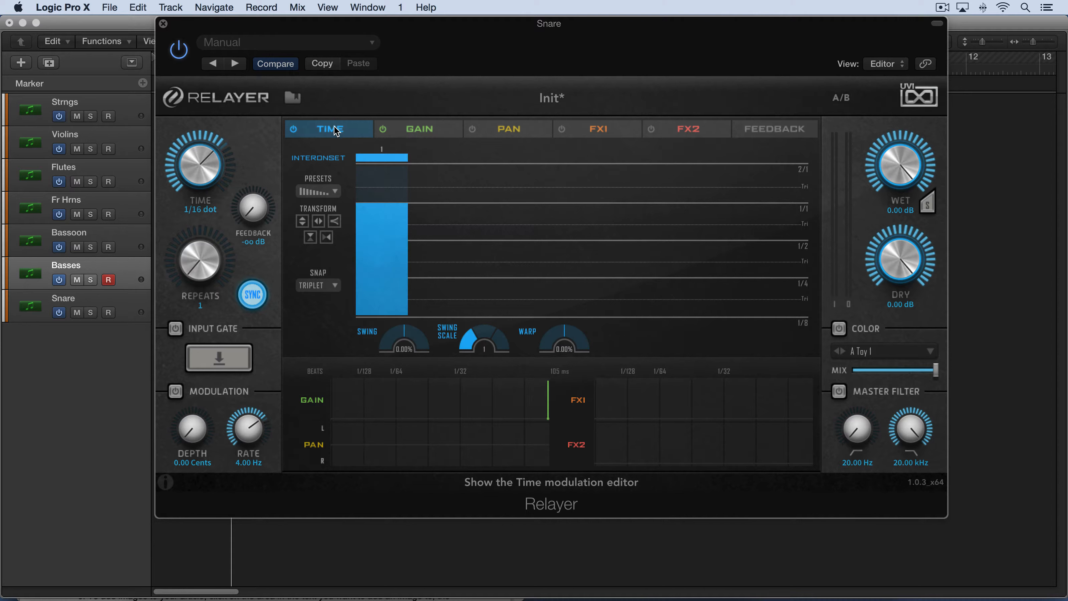
left_click(409, 130)
left_click(504, 131)
left_click(420, 129)
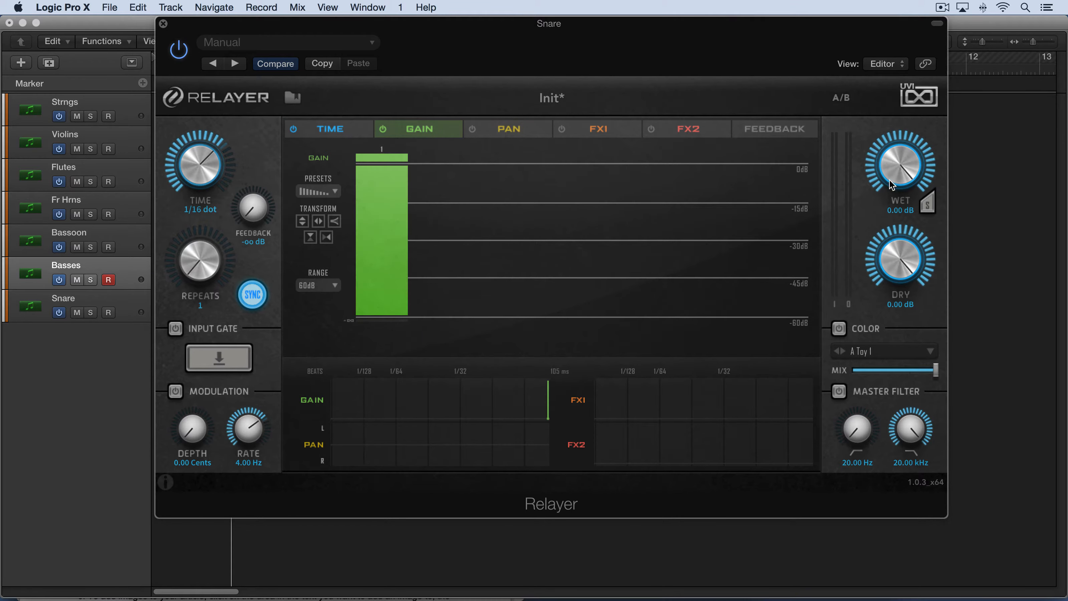
Try out the wet solo by switching it on and off again.
left_click(928, 206)
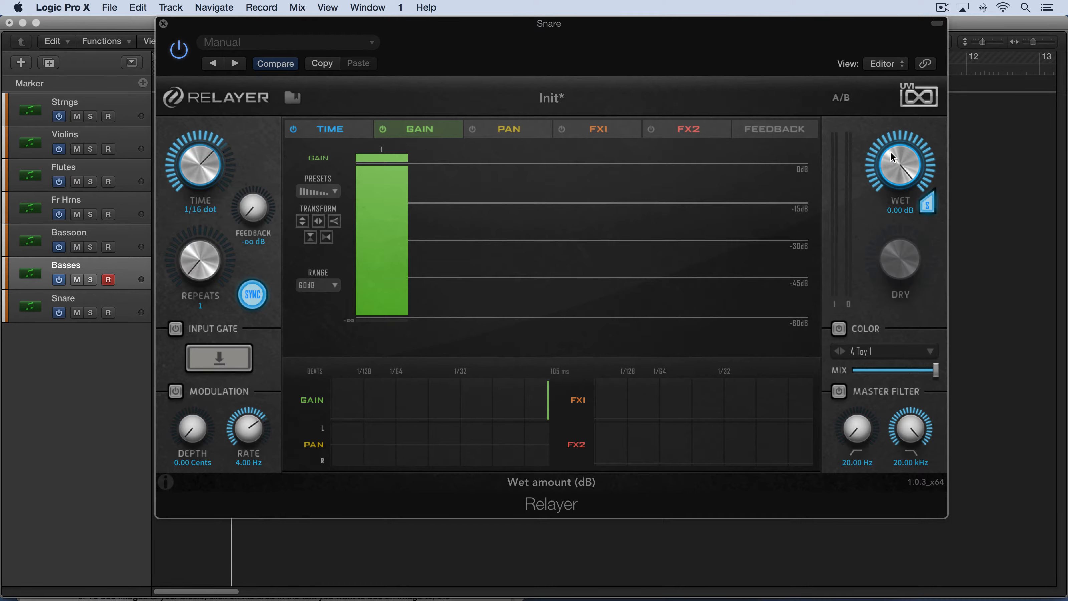
left_click(928, 204)
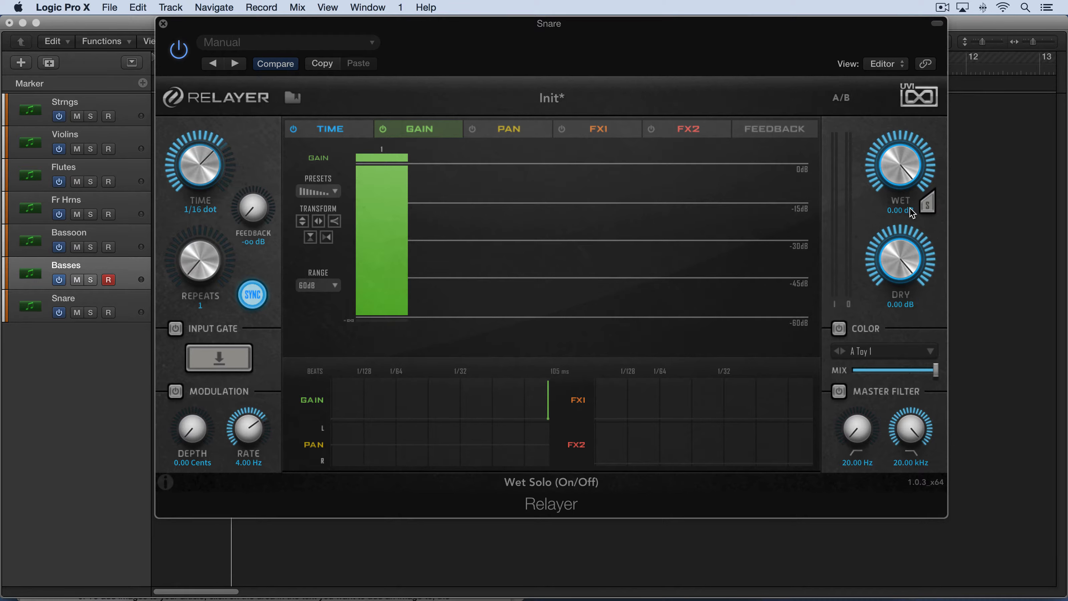
Switch on the Color effect, browse its Device and Room choices, and switch the effect off without choosing one.
left_click(838, 329)
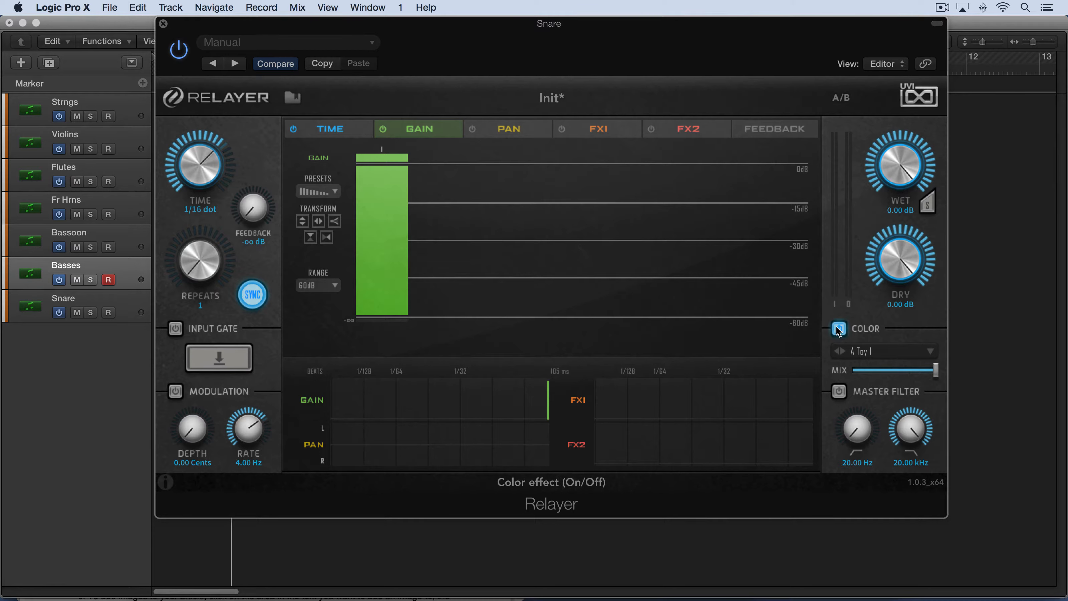
left_click(891, 355)
mouse_move(900, 370)
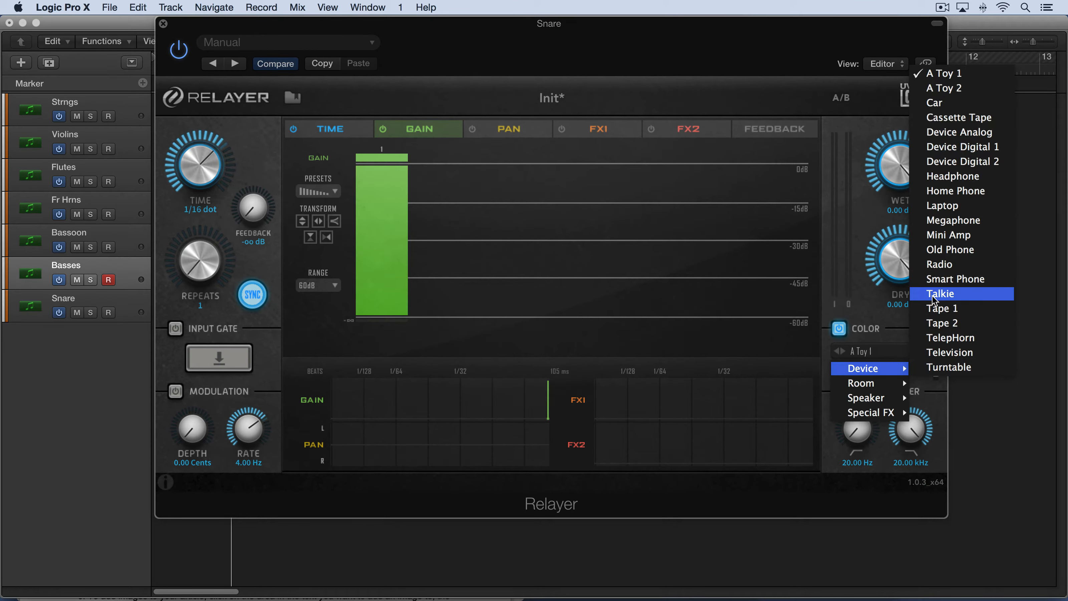
mouse_move(865, 383)
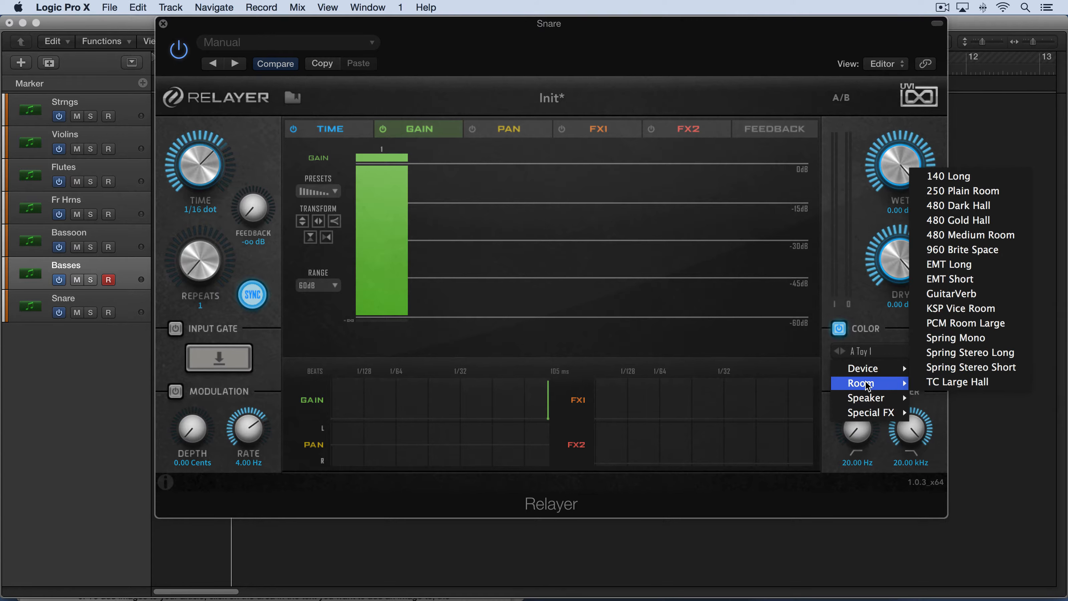
left_click(880, 345)
left_click(837, 330)
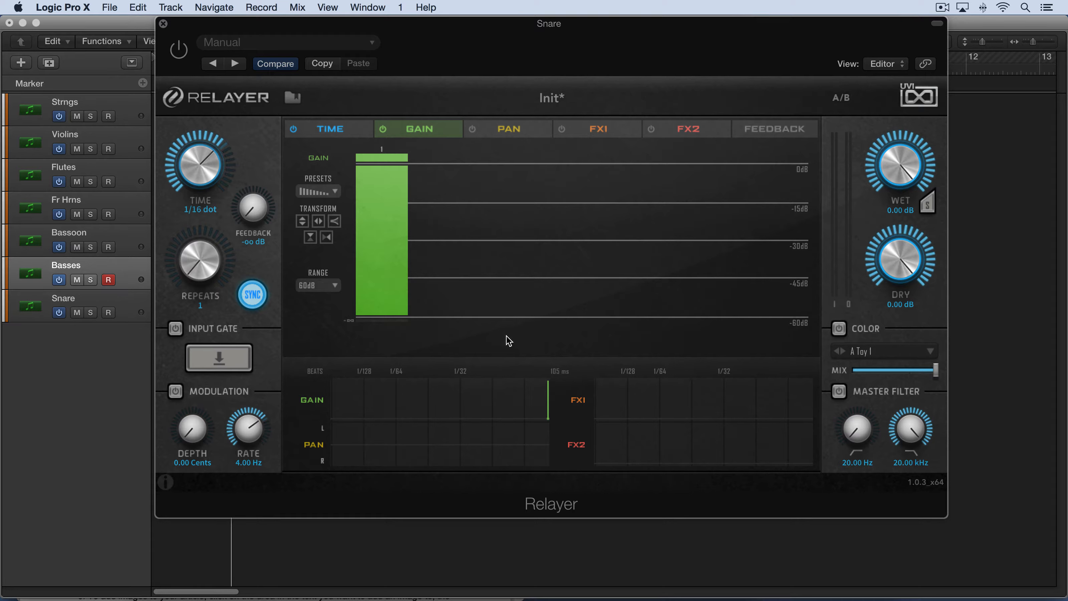
Play the song with the delay plug-in bypassed, and re-enable the plug-in.
key("space")
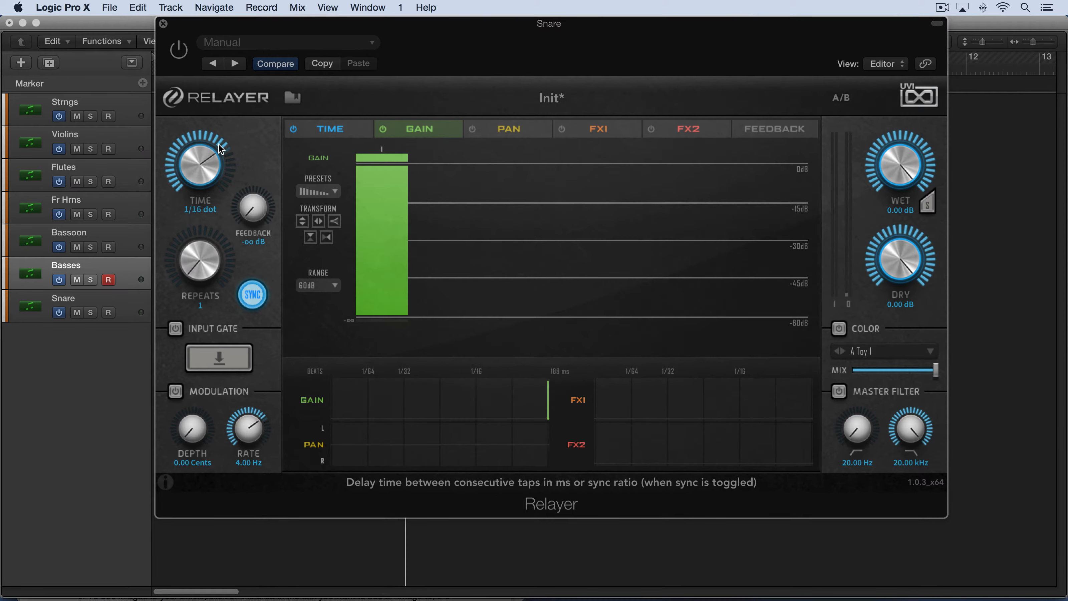
left_click(182, 52)
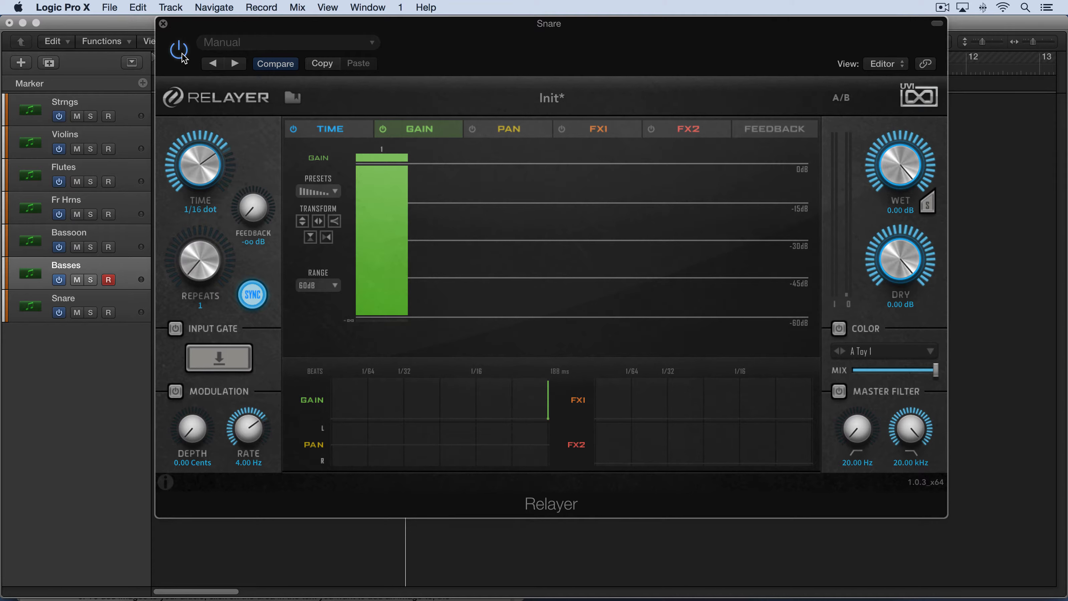
Browse the factory preset categories and load the Init preset.
left_click(321, 101)
mouse_move(317, 193)
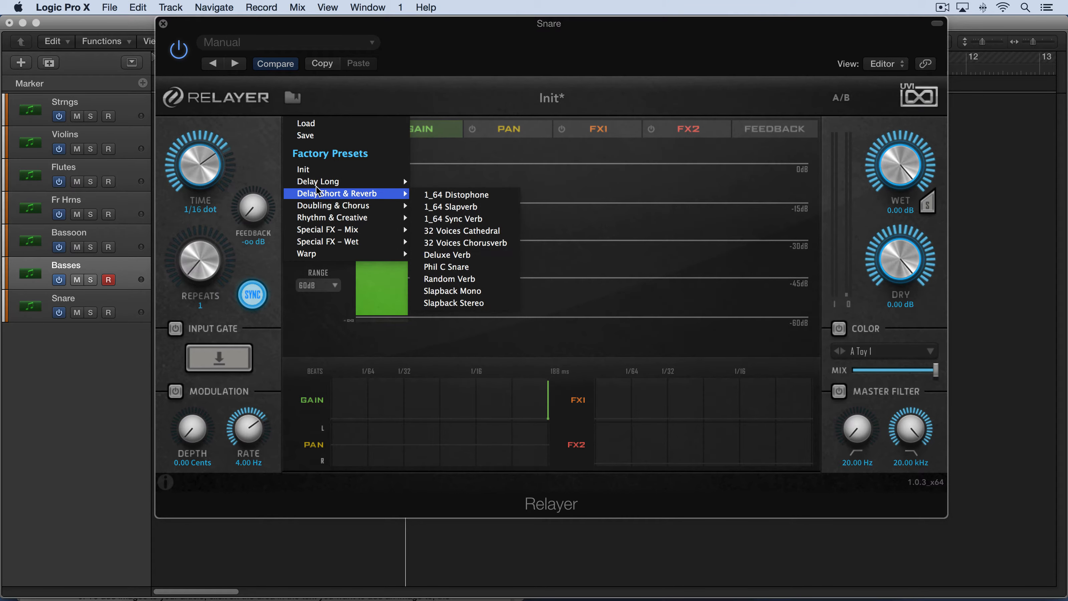
mouse_move(317, 230)
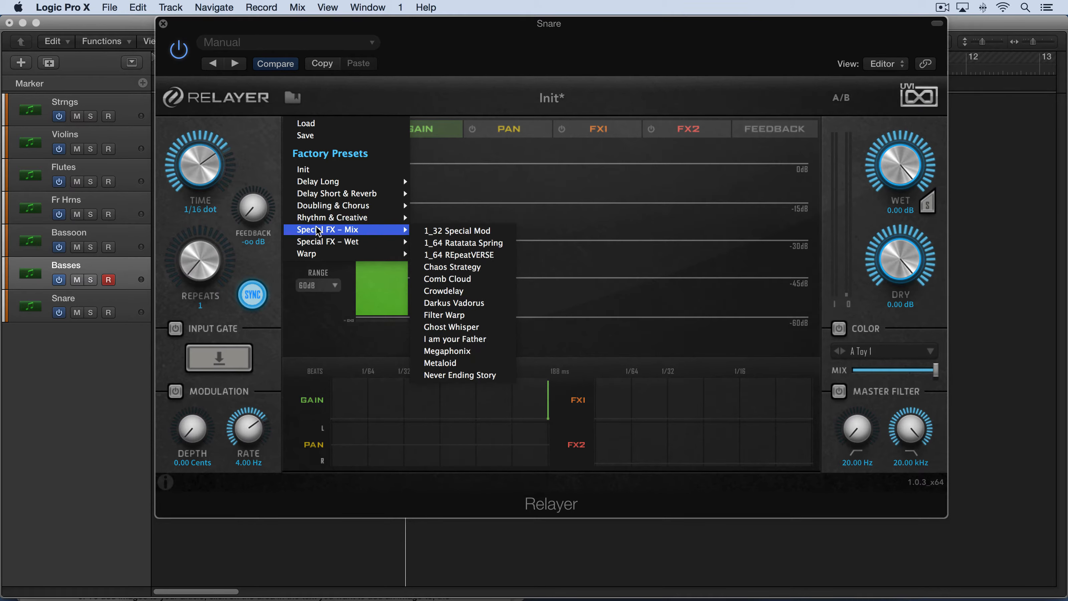
left_click(311, 169)
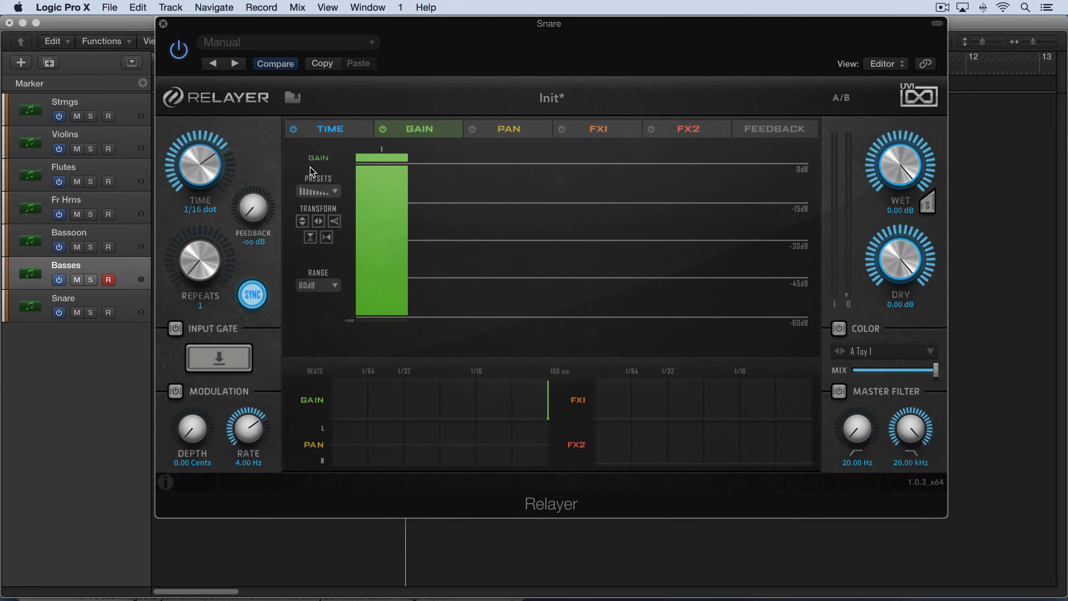
Show the Time modulation editor, check the snap options, set Repeats to 6, and play the song.
left_click(340, 132)
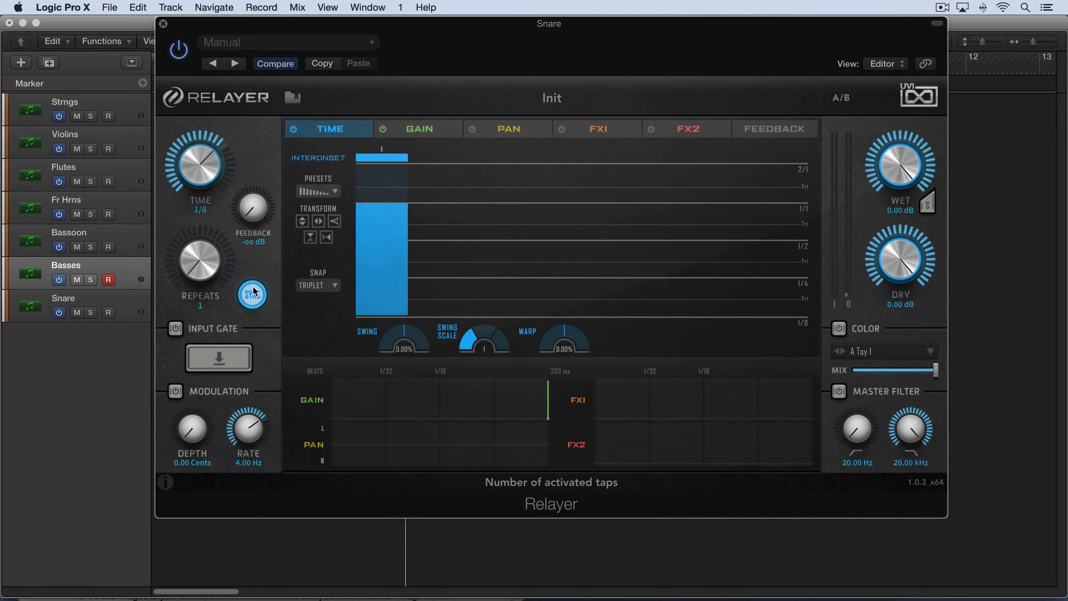
left_click(334, 286)
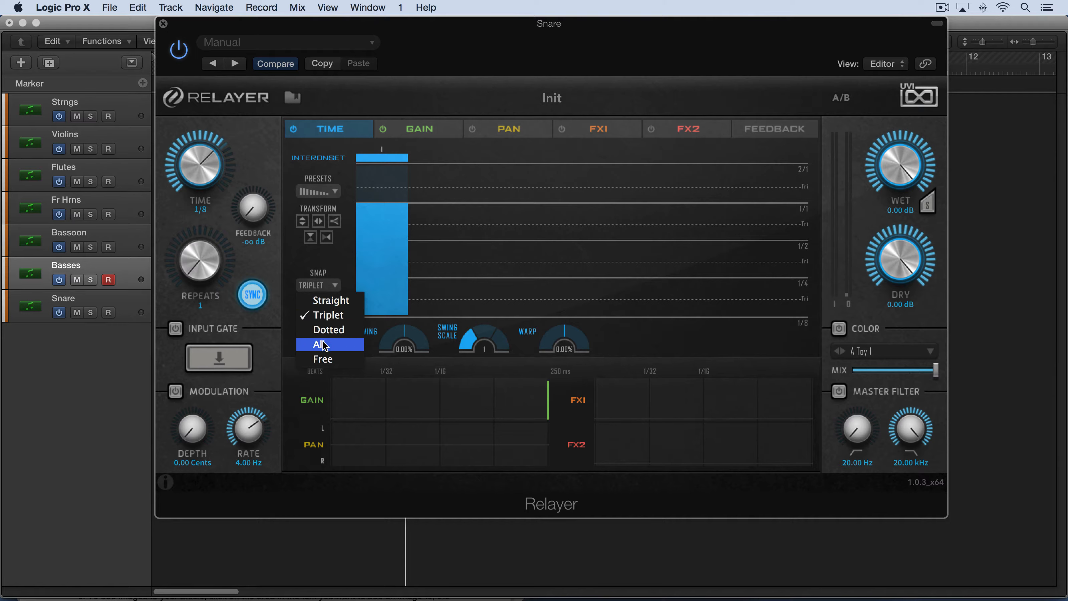
left_click(217, 260)
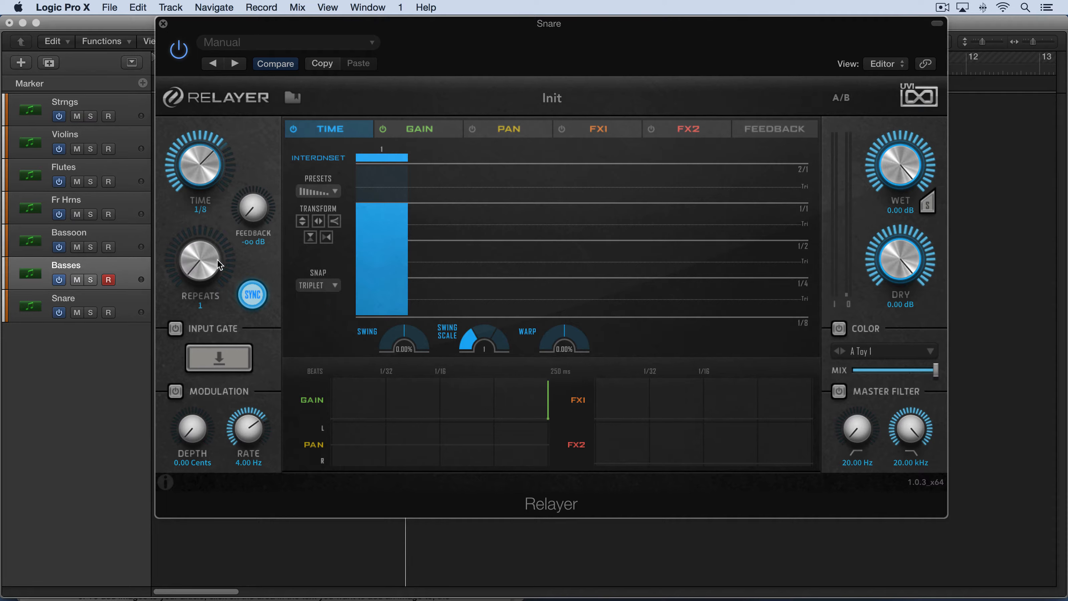
left_click_drag(217, 260, 198, 245)
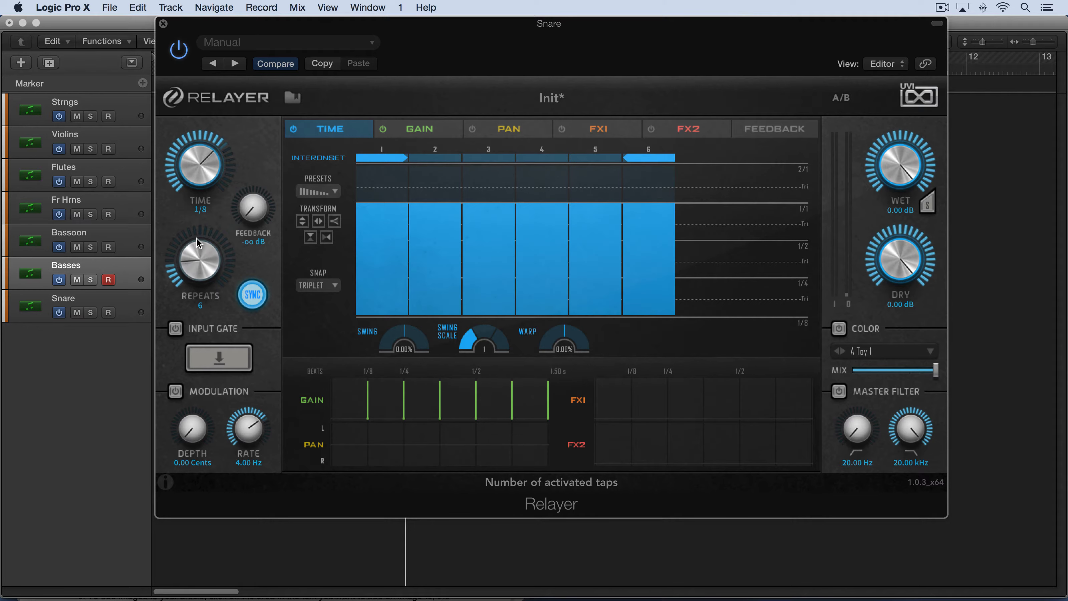
key("space")
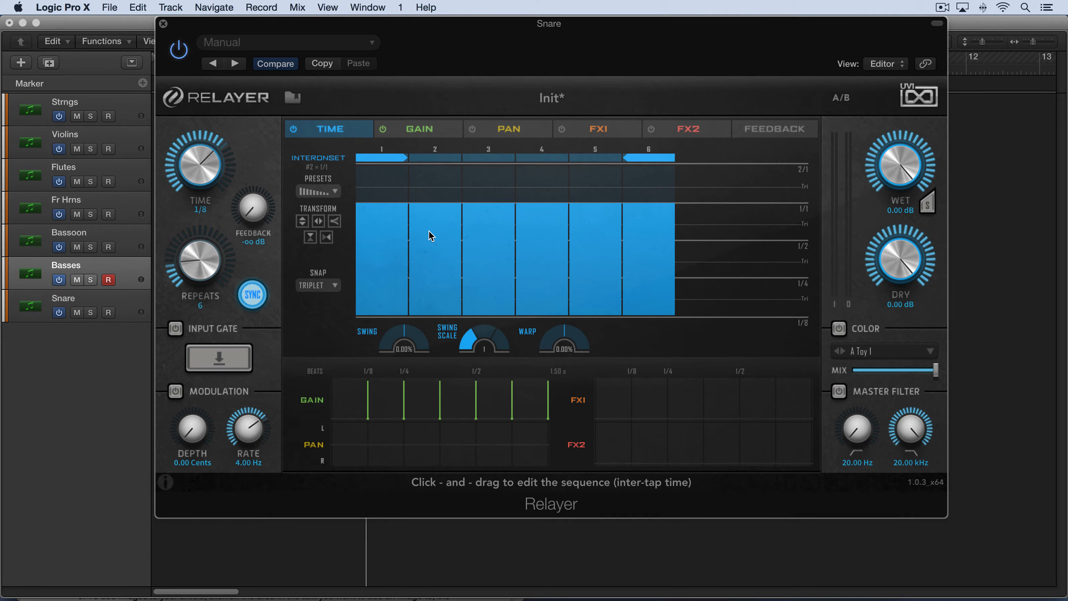
Set the inter-tap time of tap 2 to 1/2, tap 4 to 1/3, and taps 5 and 6 to 2/1.
left_click_drag(432, 222, 432, 246)
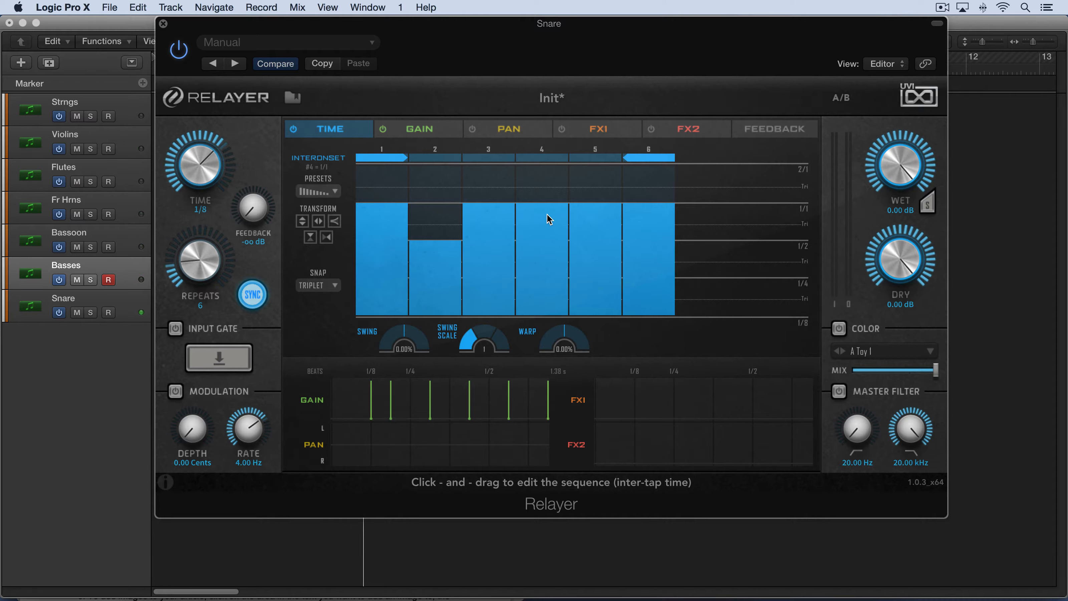
left_click_drag(548, 219, 538, 271)
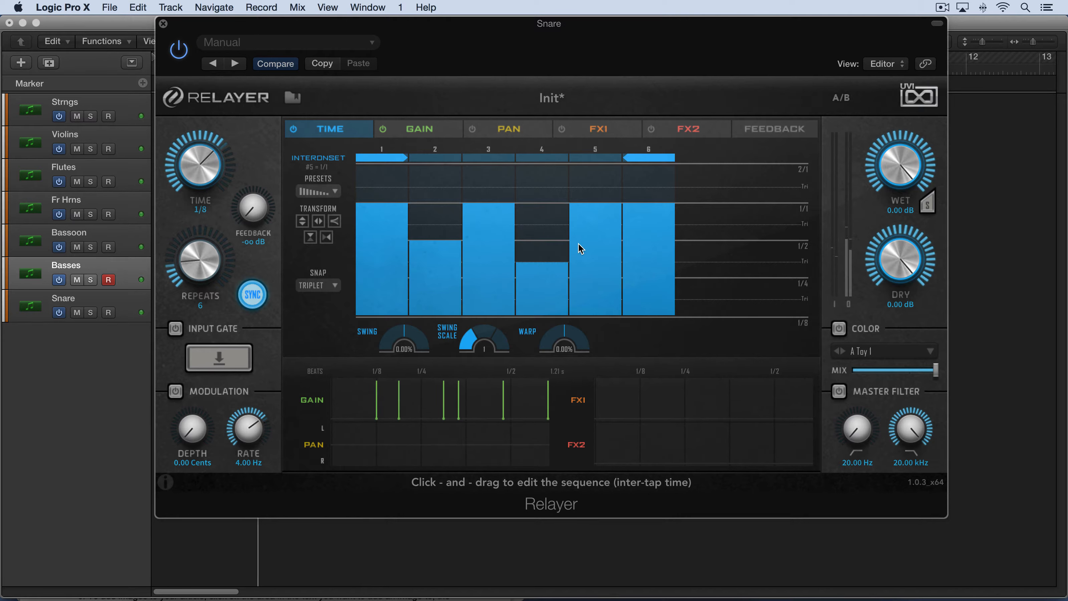
left_click_drag(591, 217, 591, 168)
left_click_drag(636, 224, 648, 166)
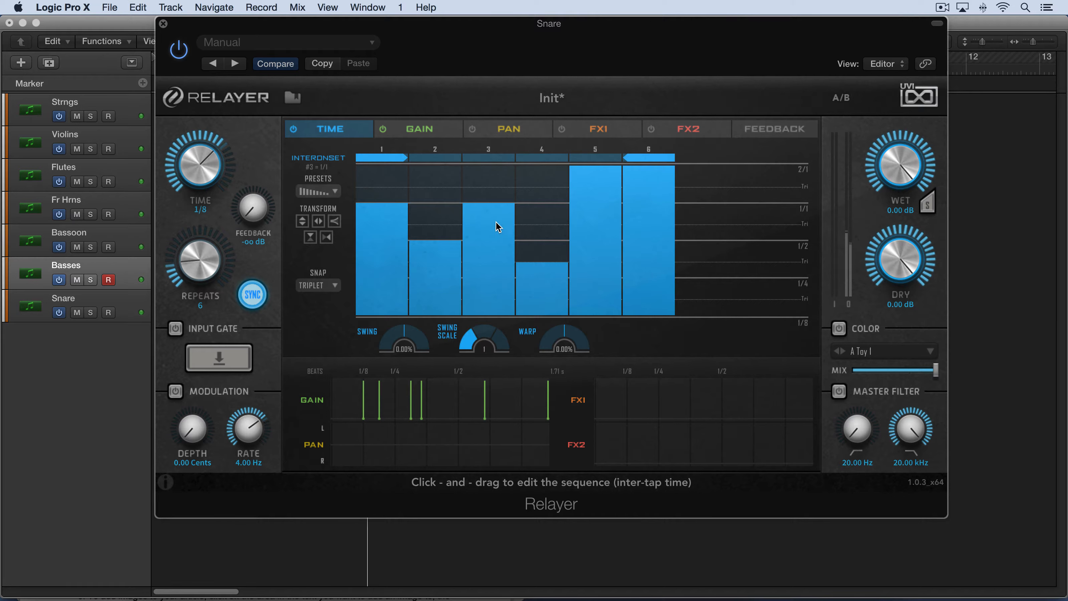
In the Gain editor, lower tap 1 to about -14 dB, silence tap 3, and reduce the remaining taps by varying amounts.
left_click(420, 130)
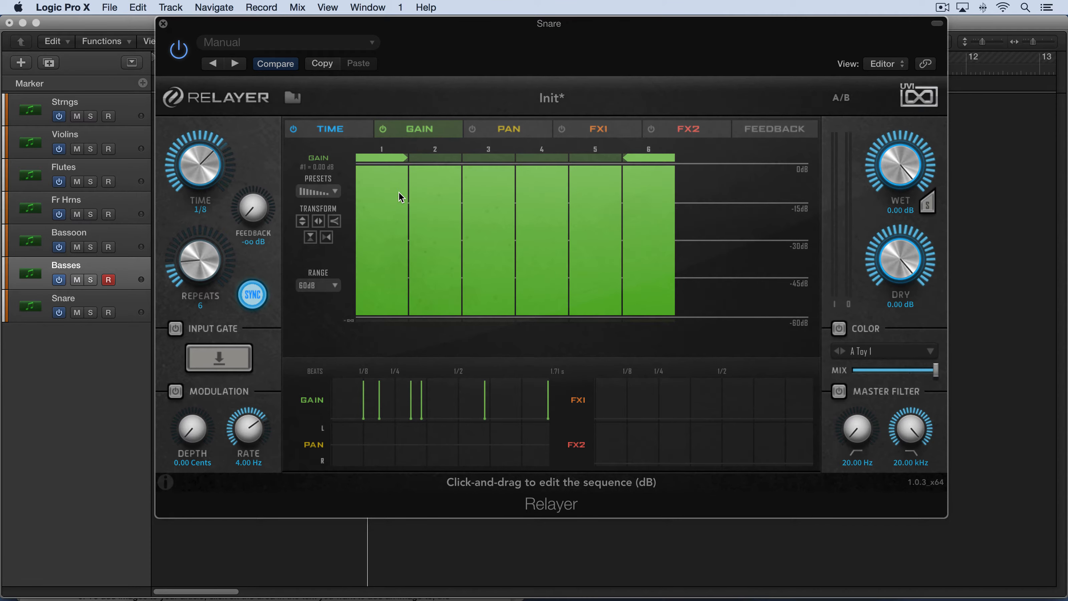
mouse_move(401, 187)
left_mouse_down()
mouse_move(396, 205)
mouse_move(435, 208)
mouse_move(434, 225)
mouse_move(390, 199)
left_mouse_up()
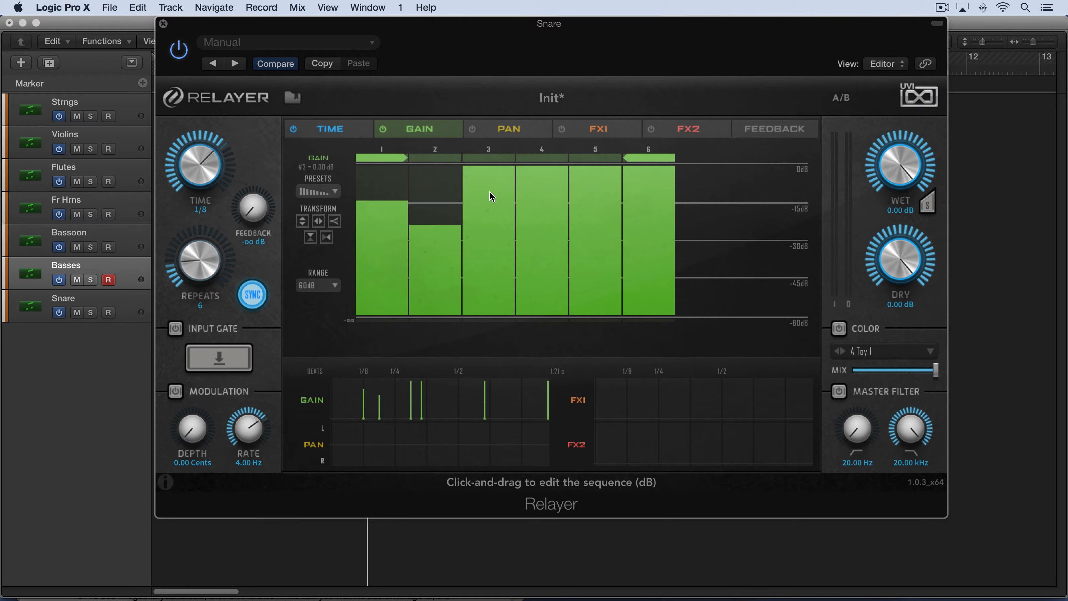
left_click_drag(489, 191, 480, 329)
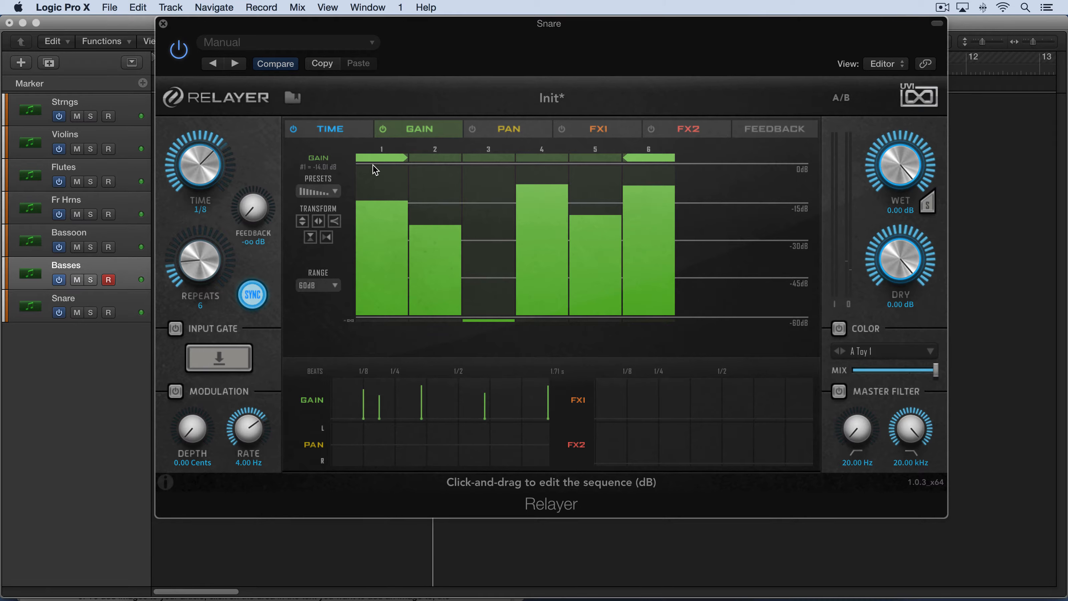
Set the time sequence's snap to Free, lengthen tap 4 slightly above 1/3, and audition it.
left_click(352, 134)
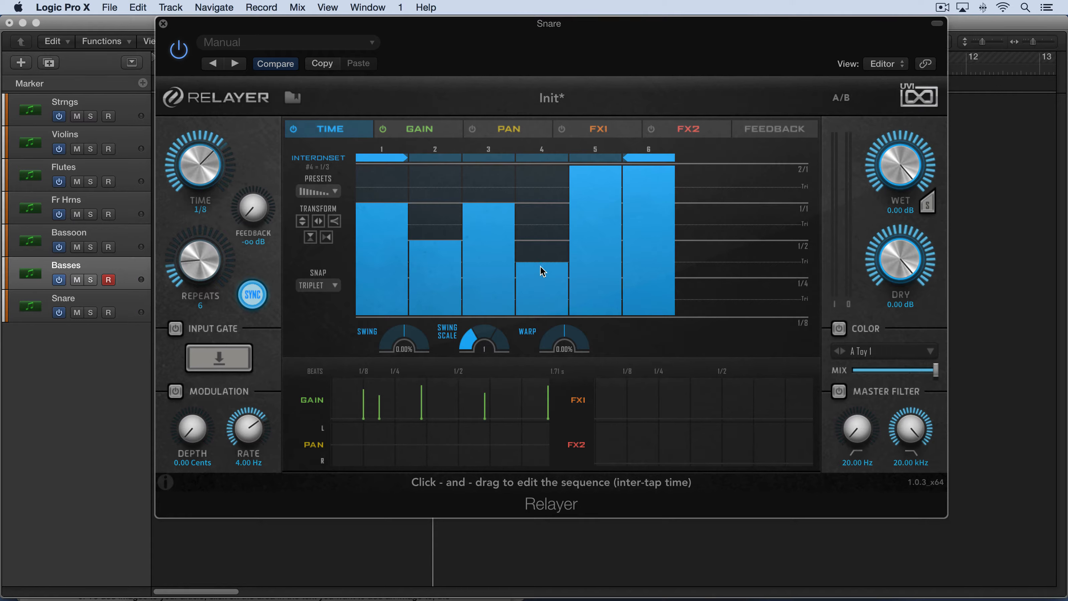
left_click(332, 288)
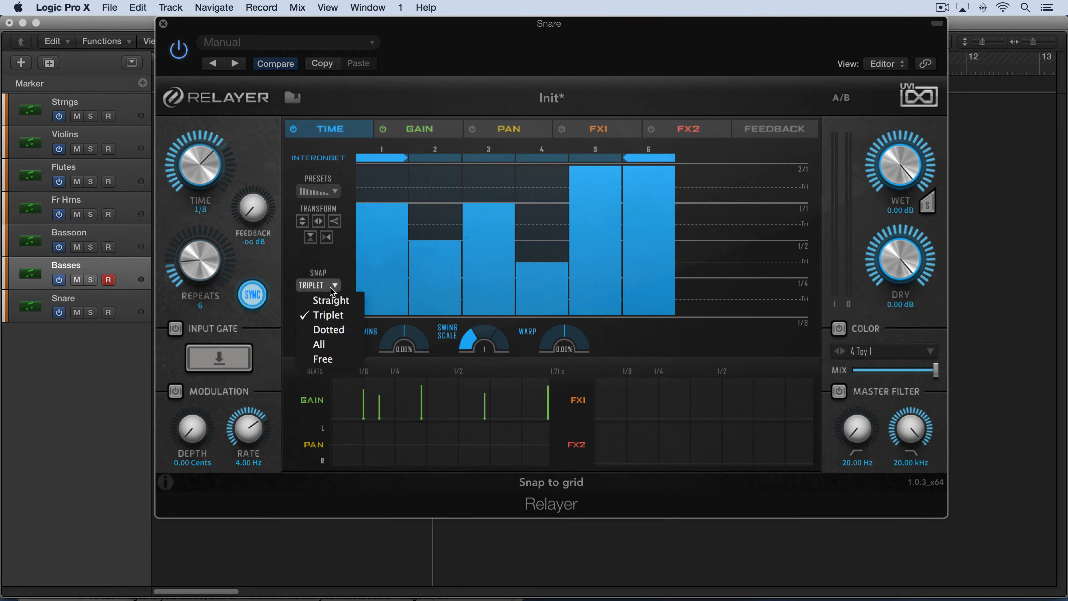
left_click(324, 359)
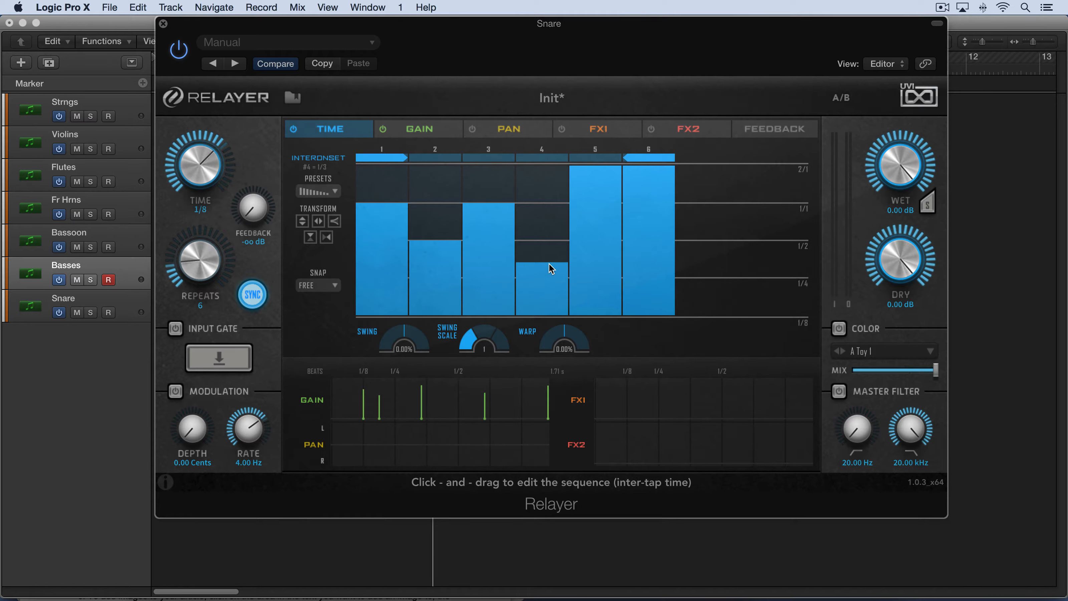
left_click_drag(549, 263, 549, 260)
key("space")
left_click_drag(552, 266, 552, 261)
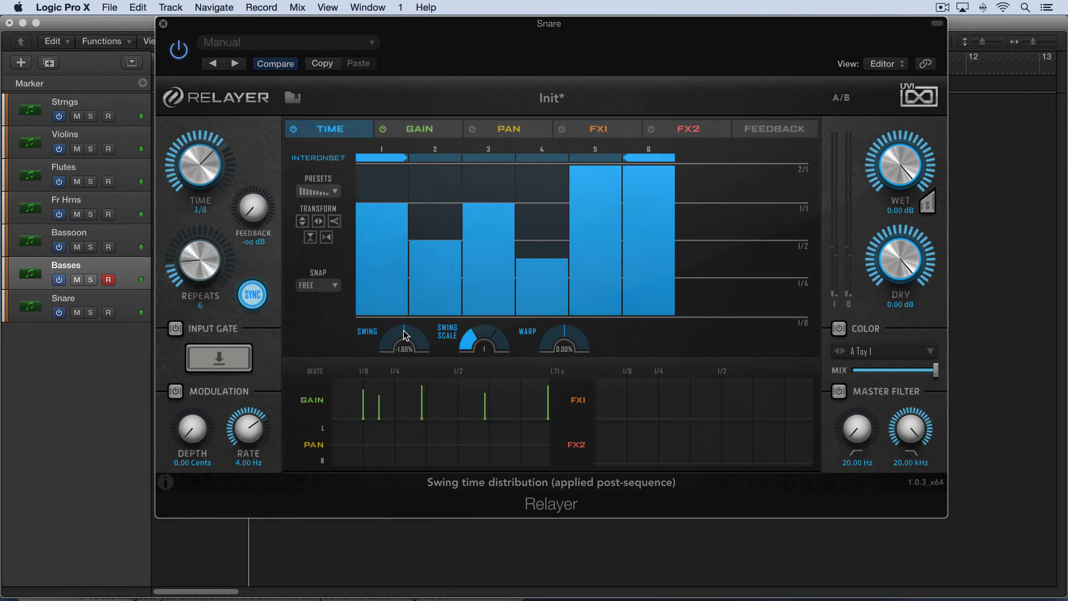
Set the time sequence's Swing to about 21.7% and Warp to about 16.9%, and play the song to audition them.
left_click_drag(405, 335, 403, 336)
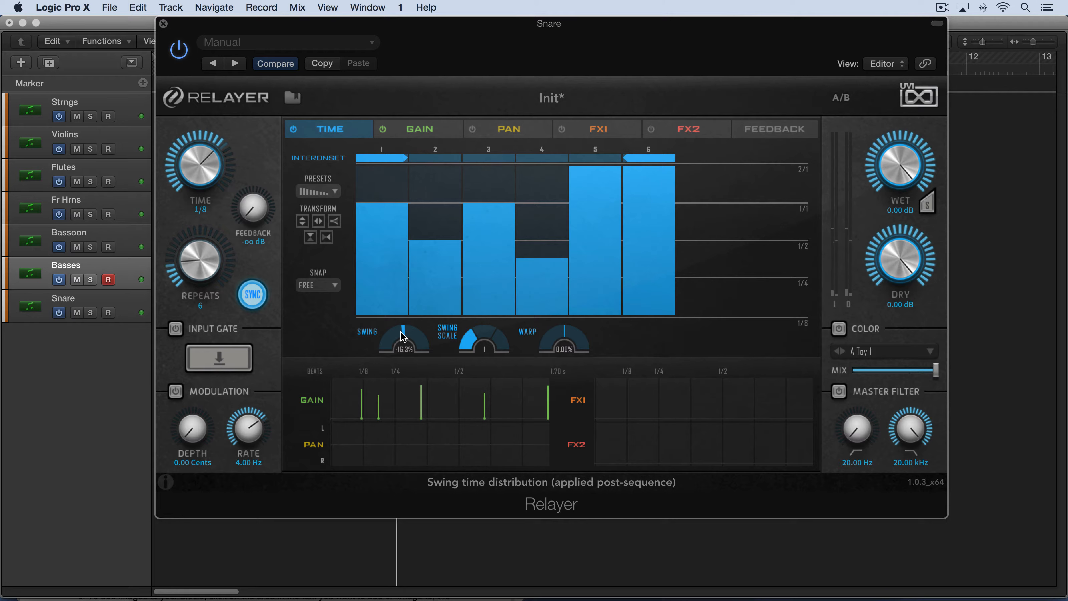
left_click_drag(402, 337, 405, 321)
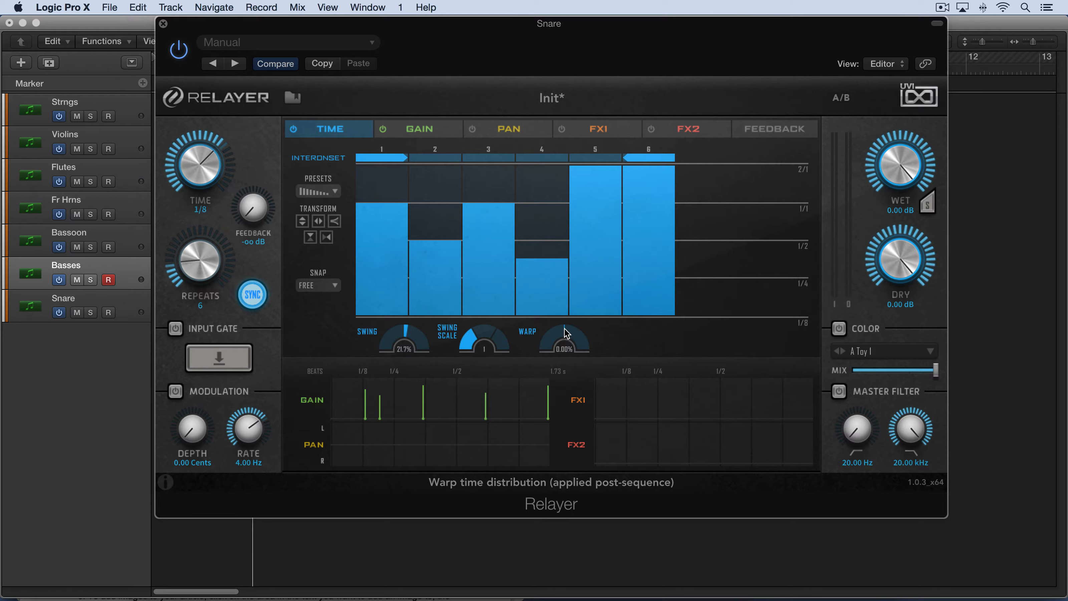
left_click_drag(564, 334, 565, 324)
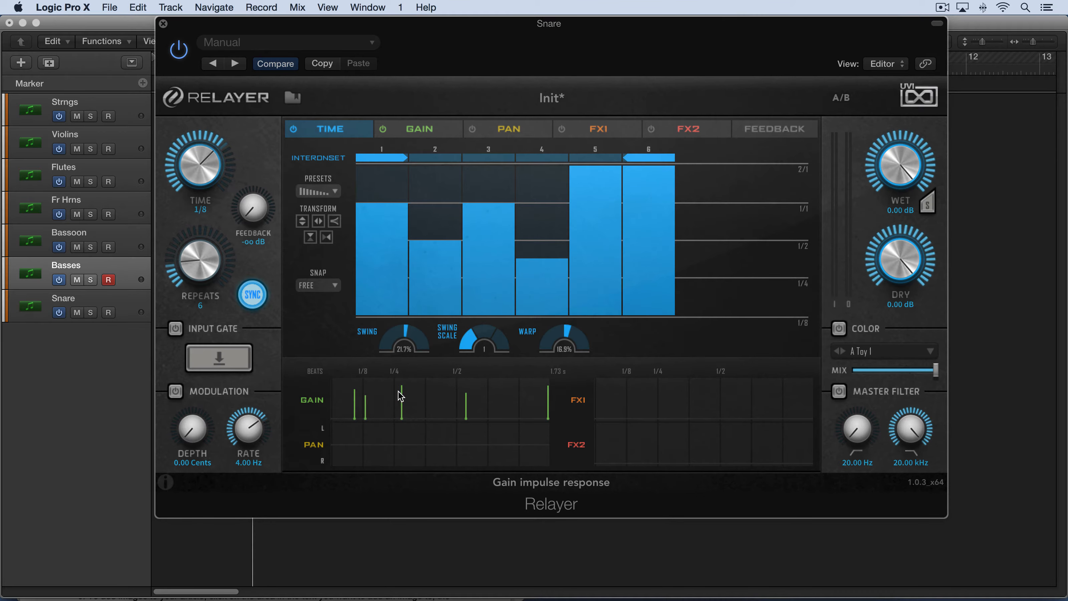
key("space")
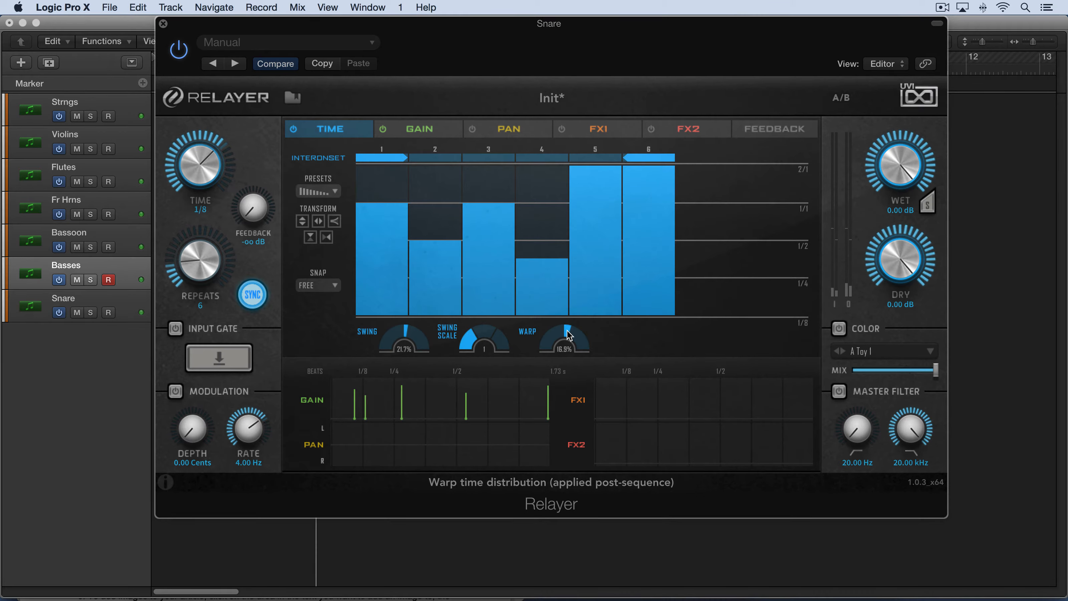
Reset the time sequence's Warp to 0% with Swing at 16.1%, and enable Modulation with 25 cents depth at 3.80 Hz.
left_click_drag(568, 334, 553, 353)
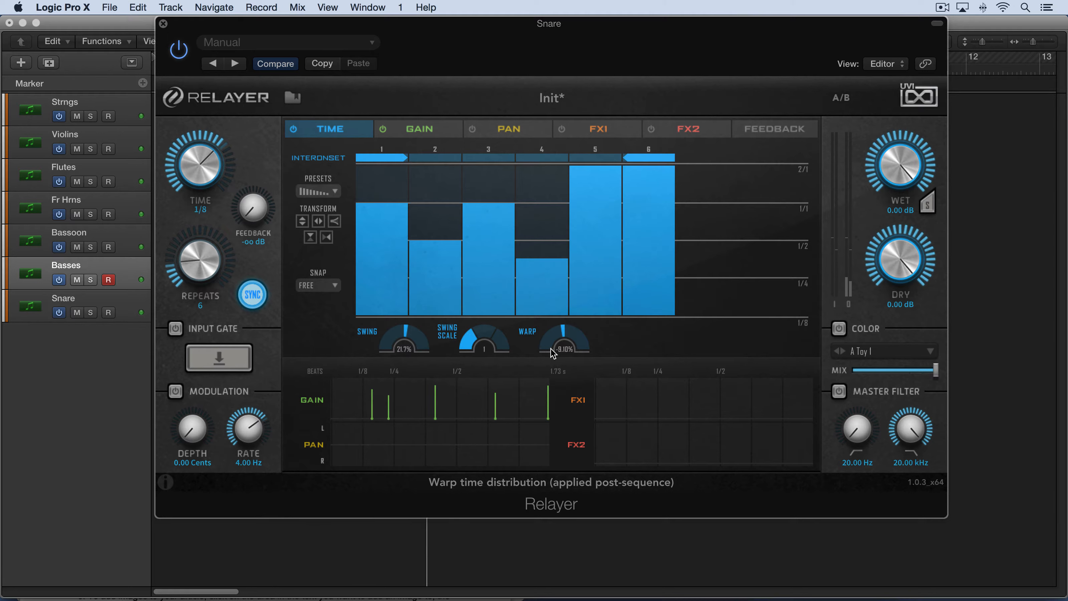
double_click(566, 334)
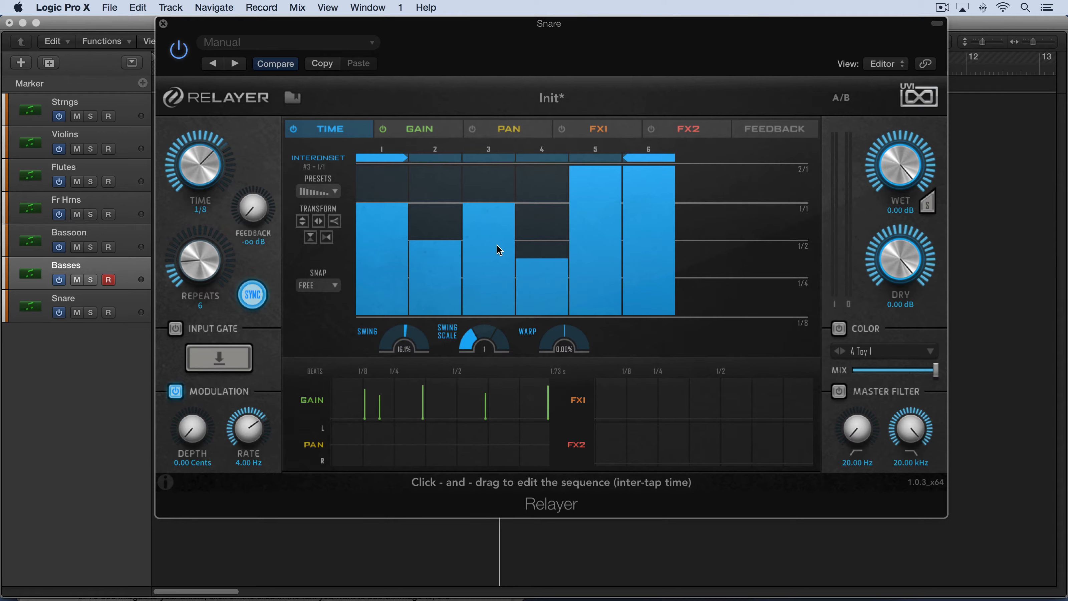
left_click_drag(192, 429, 192, 398)
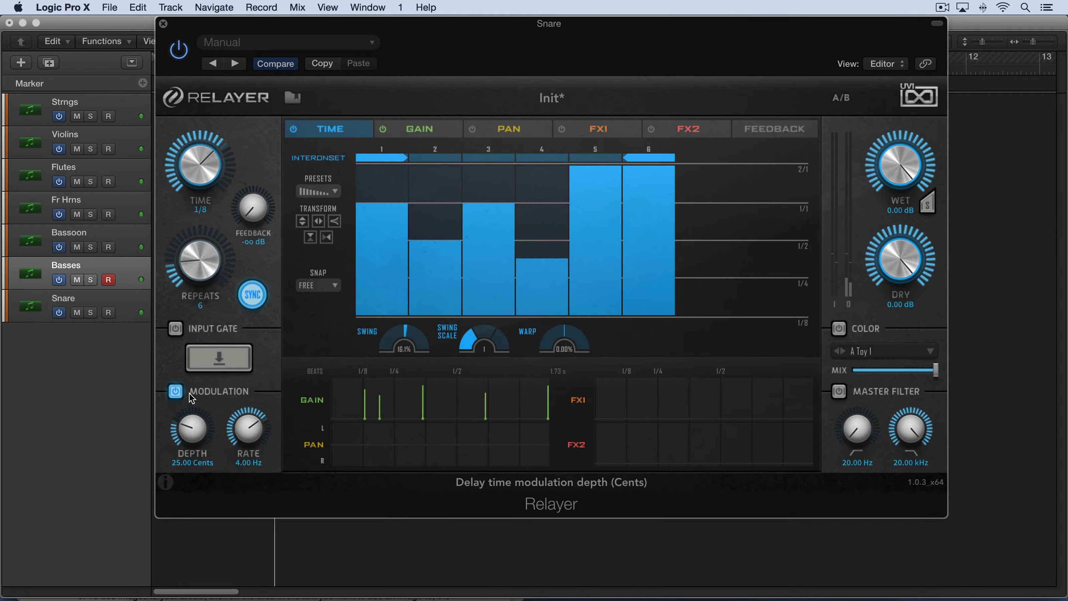
left_click_drag(242, 424, 243, 427)
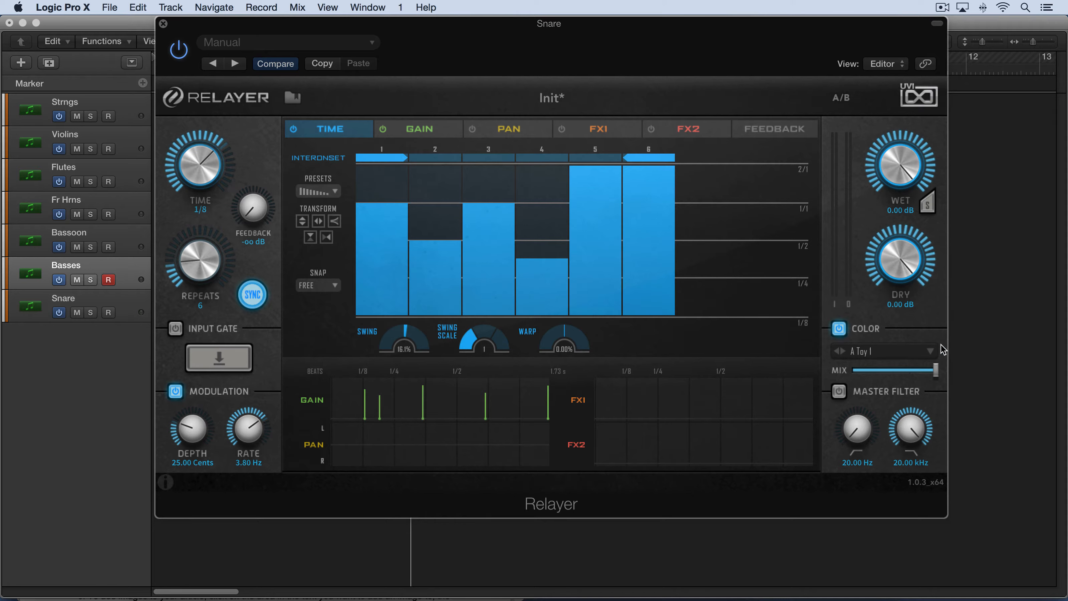
Enable Color, load the Spring Mono room impulse response, and lower its mix to about 61%.
mouse_move(934, 370)
left_mouse_down()
mouse_move(905, 371)
mouse_move(918, 373)
left_mouse_up()
left_click(898, 356)
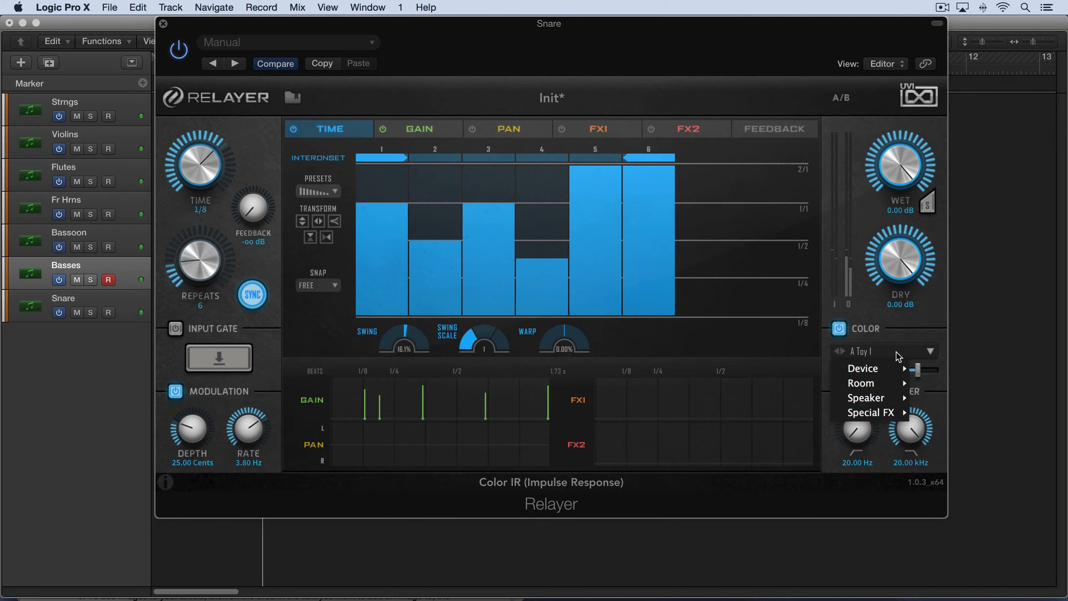
mouse_move(885, 384)
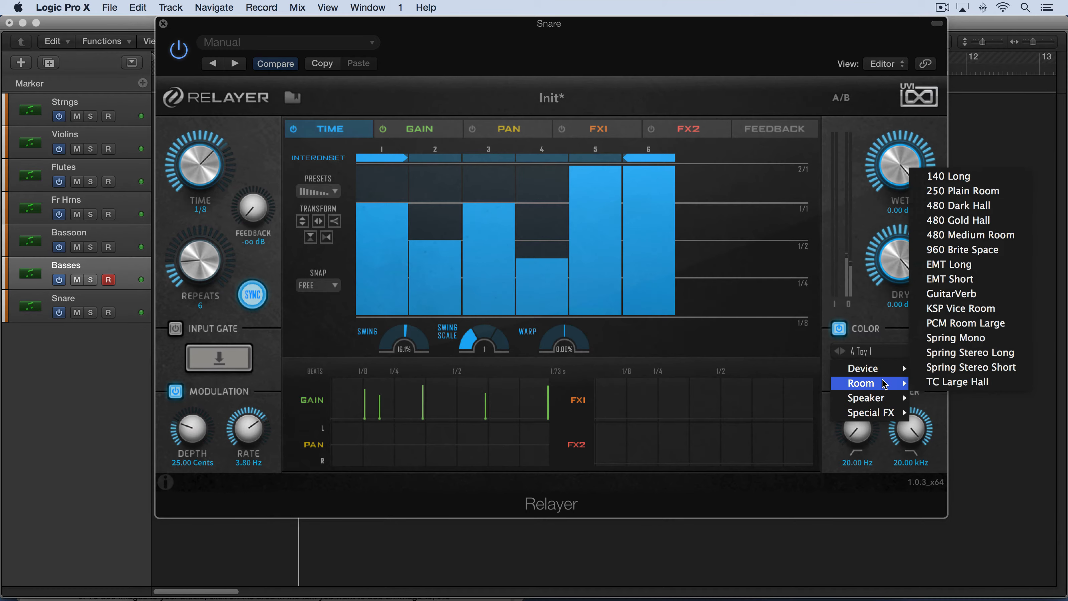
left_click(951, 338)
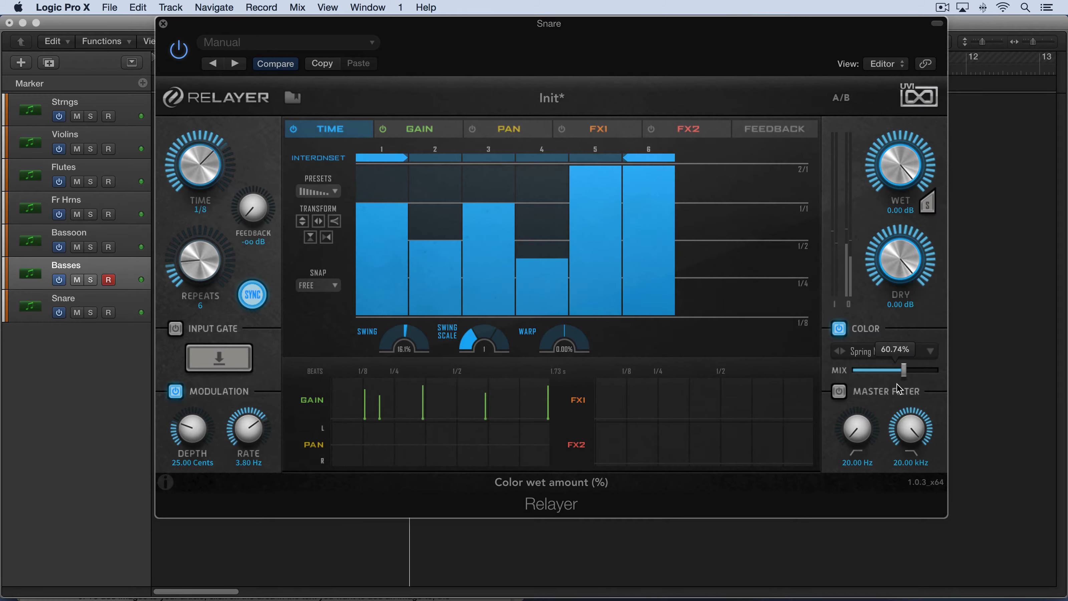
Change the Color impulse response to the 480 Gold Hall room and lower its mix further.
left_click(895, 356)
mouse_move(874, 383)
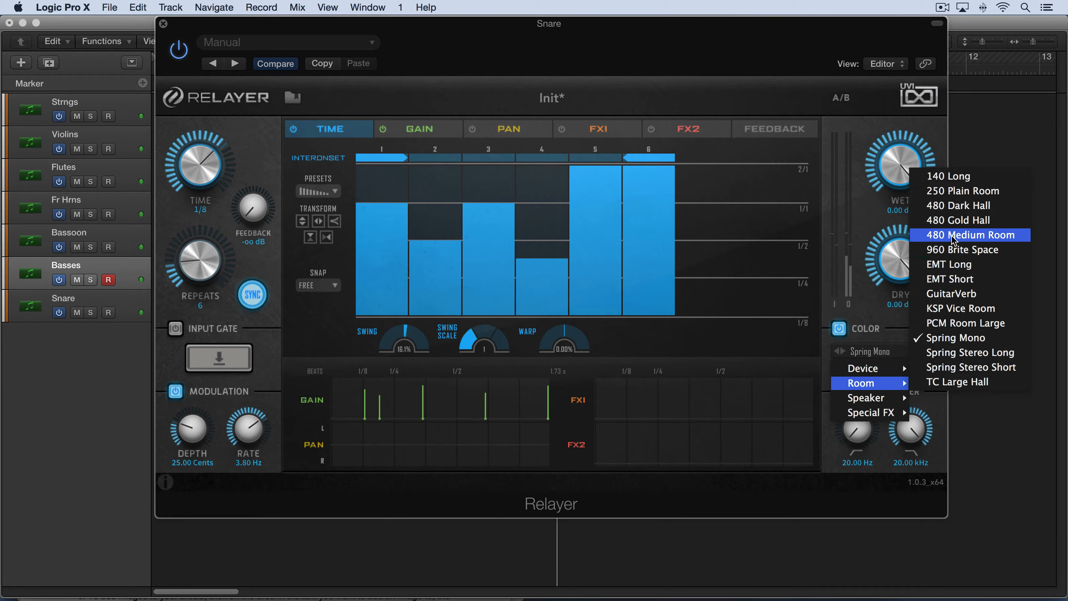
left_click(955, 220)
left_click_drag(898, 370, 886, 381)
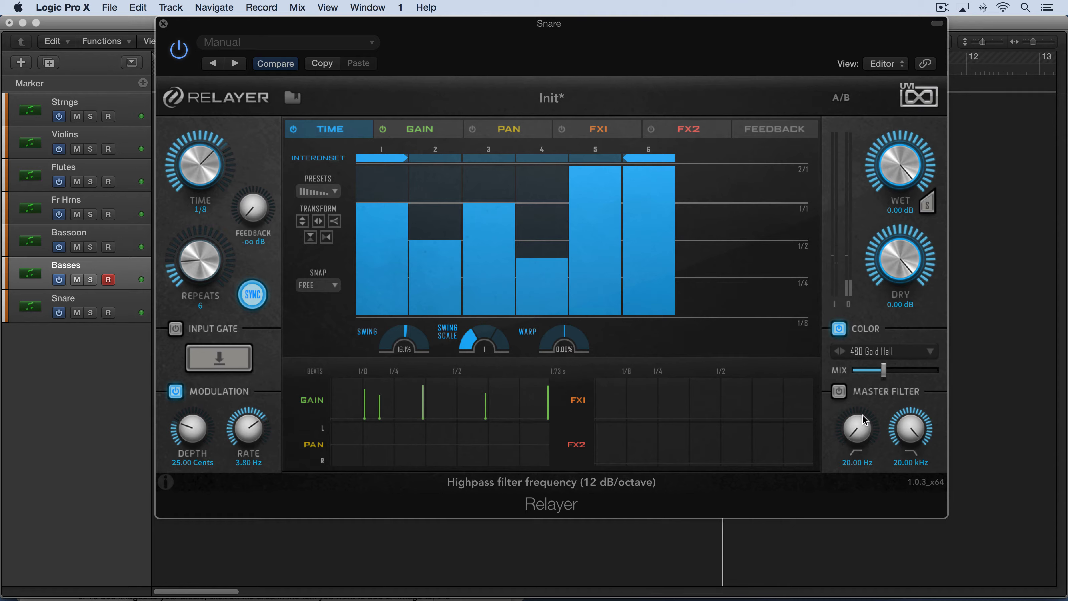
Enable the Master Filter and set the highpass to about 187.57 Hz and the lowpass to about 6.84 kHz.
left_click(839, 391)
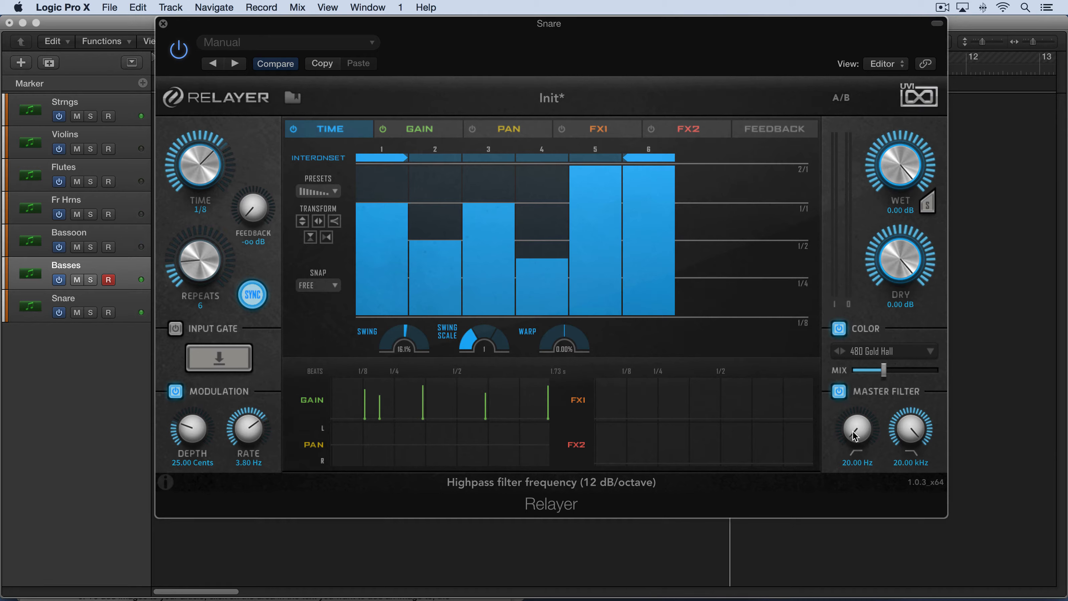
left_click_drag(856, 430, 856, 377)
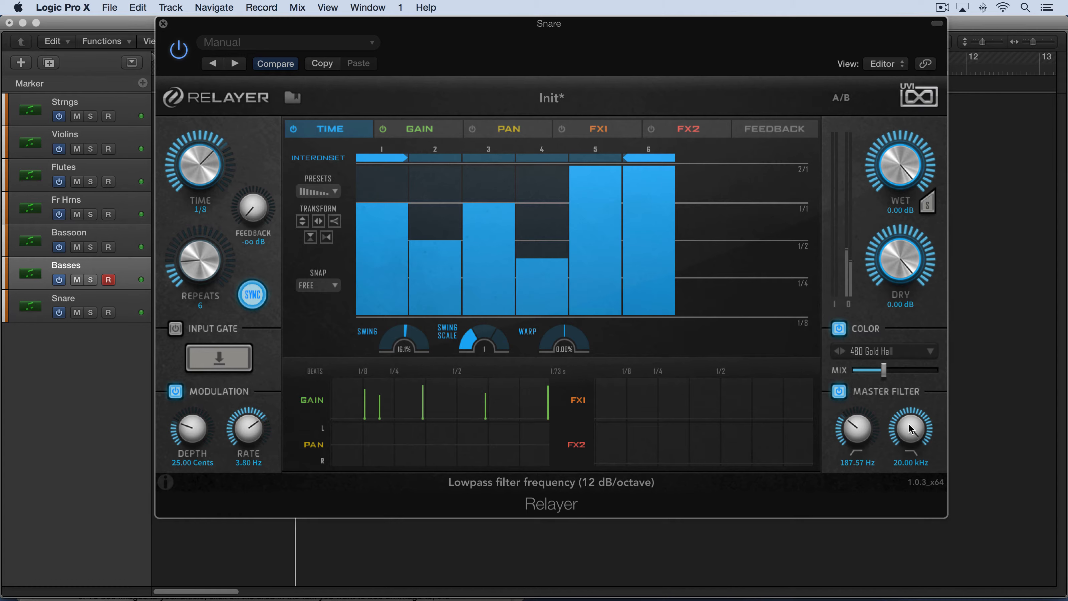
left_click_drag(913, 429, 904, 455)
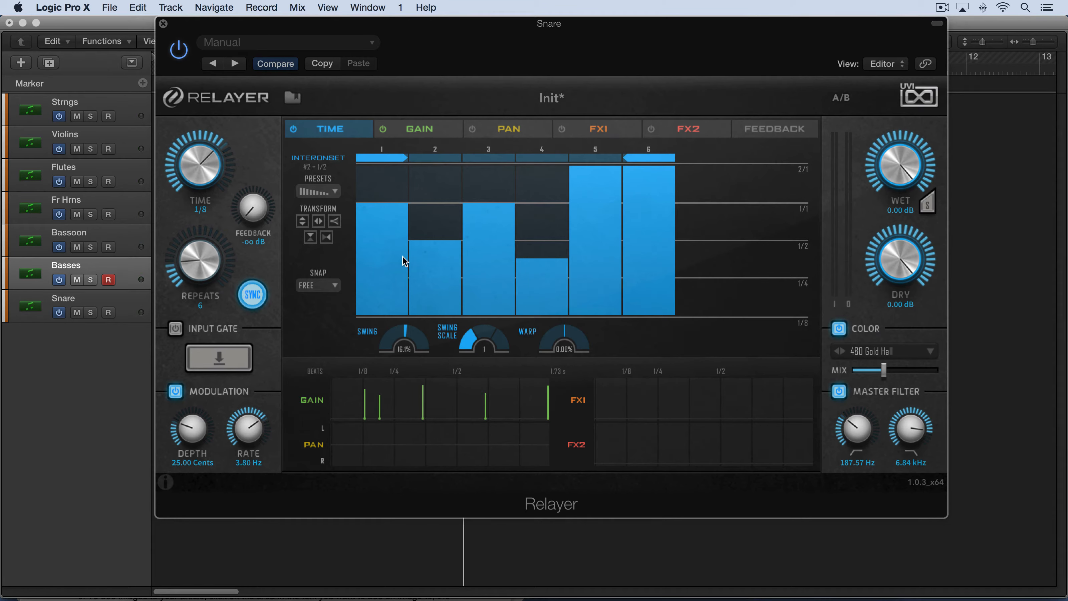
In the Pan editor, apply the sequence preset that alternates the taps hard right and hard left.
left_click(508, 130)
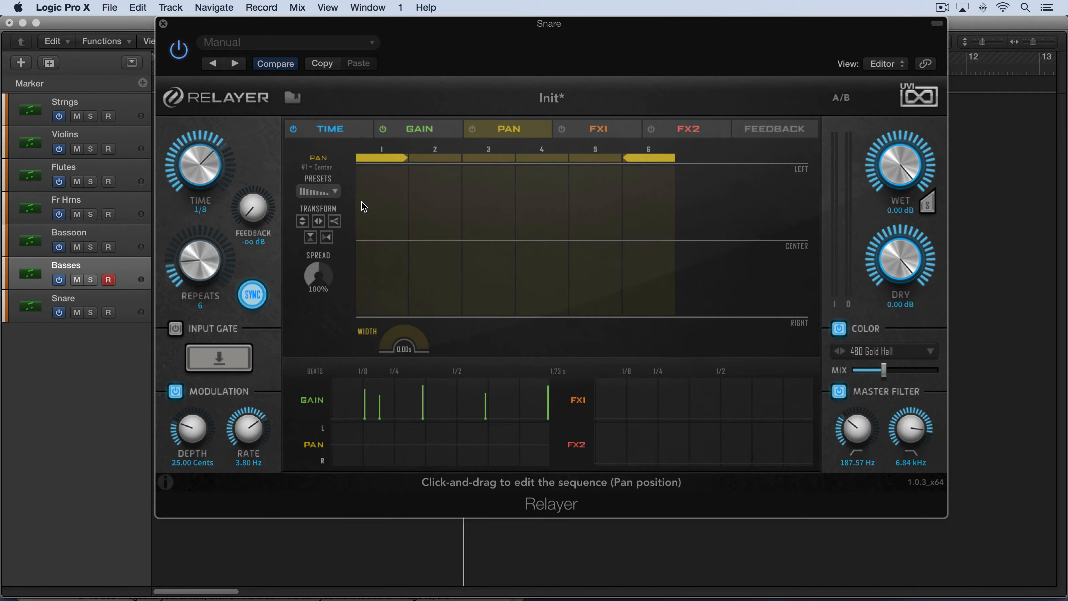
left_click(318, 192)
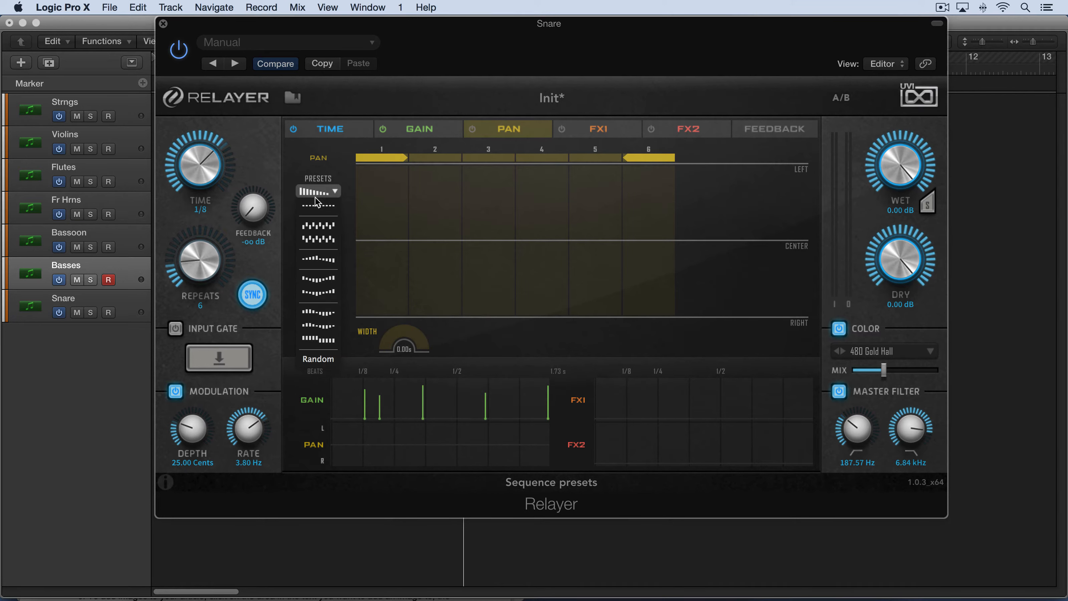
left_click(318, 230)
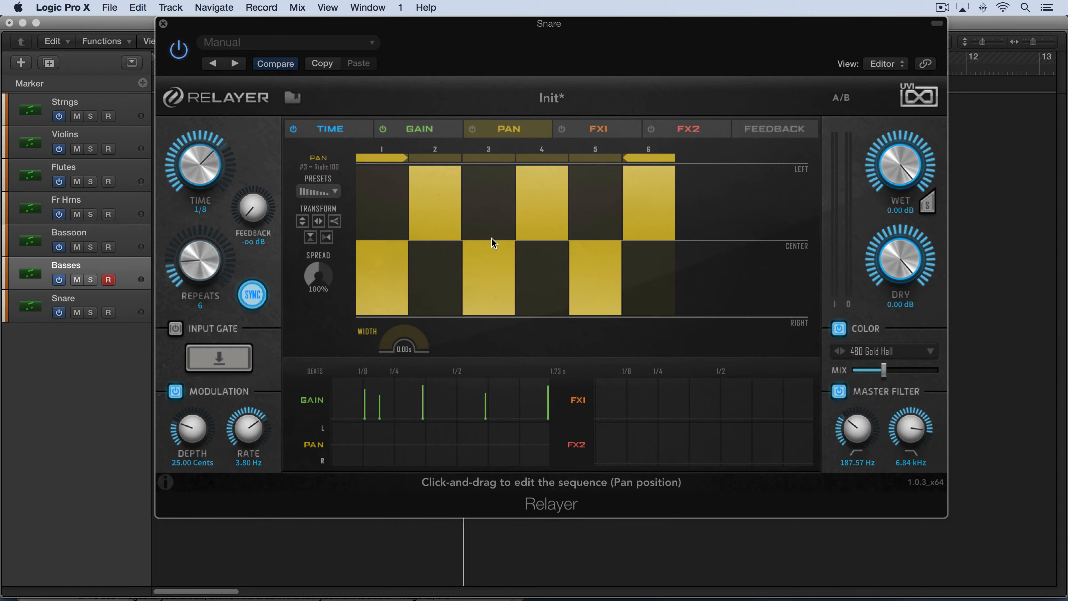
Try other shapes from the pan sequence presets, and return to the alternating hard right and left pattern.
left_click(319, 192)
left_click(319, 260)
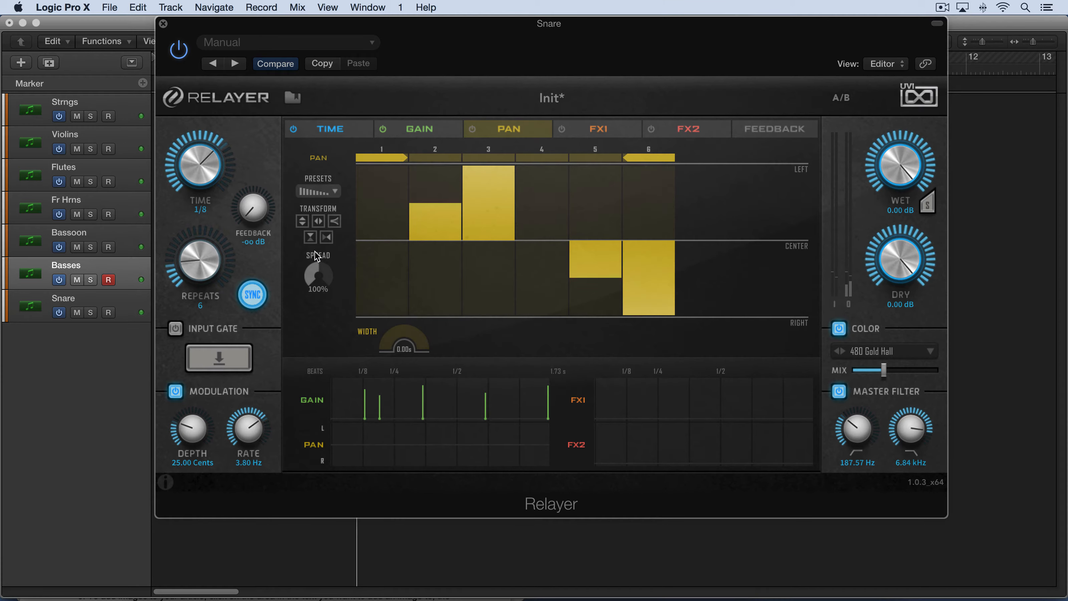
left_click(318, 192)
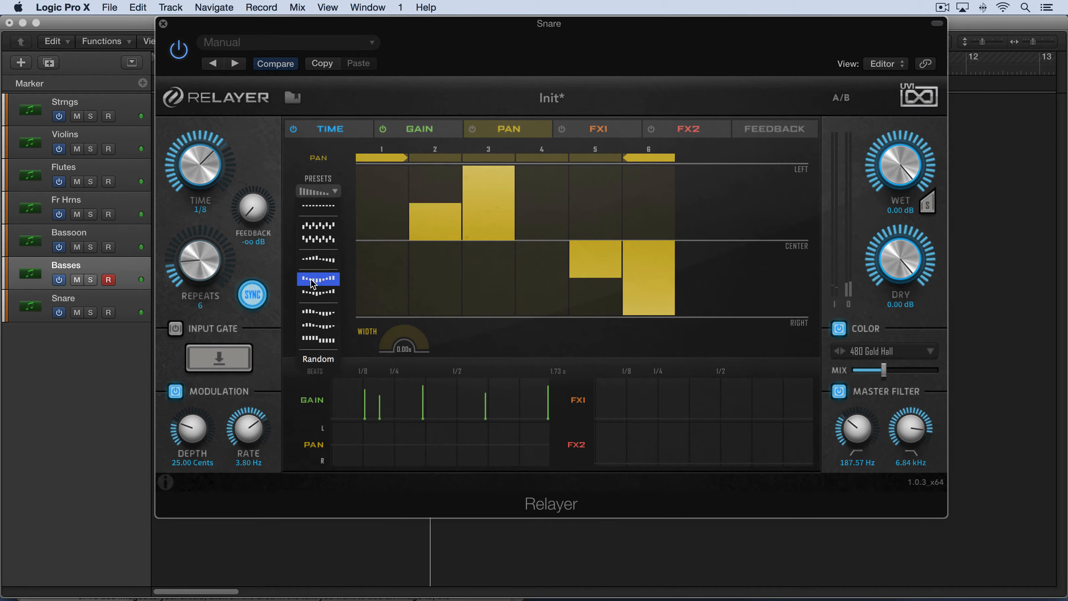
left_click(319, 312)
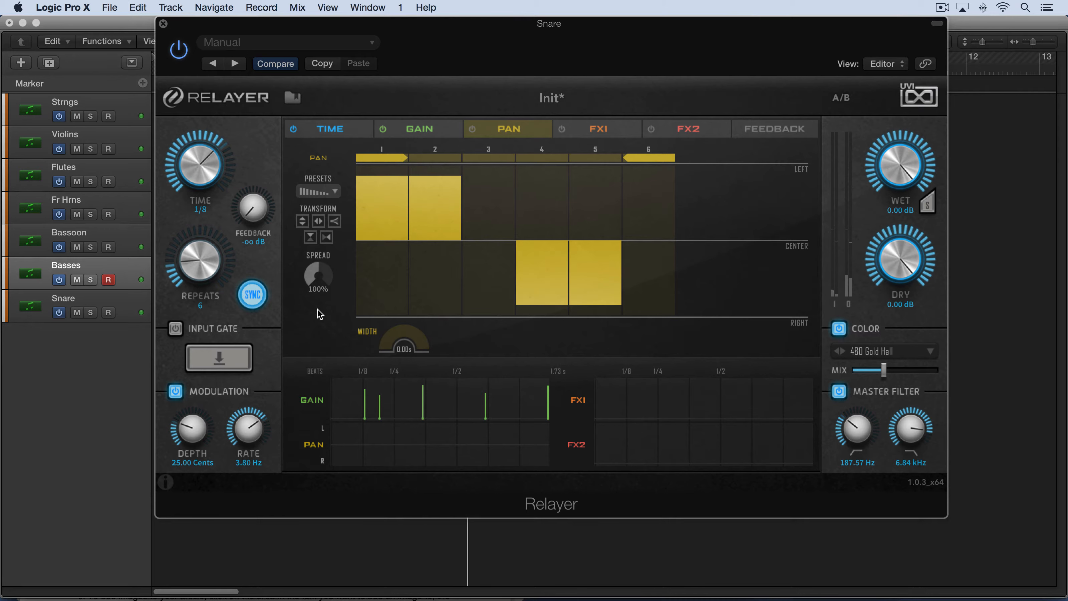
left_click(318, 194)
left_click(316, 197)
left_click(314, 221)
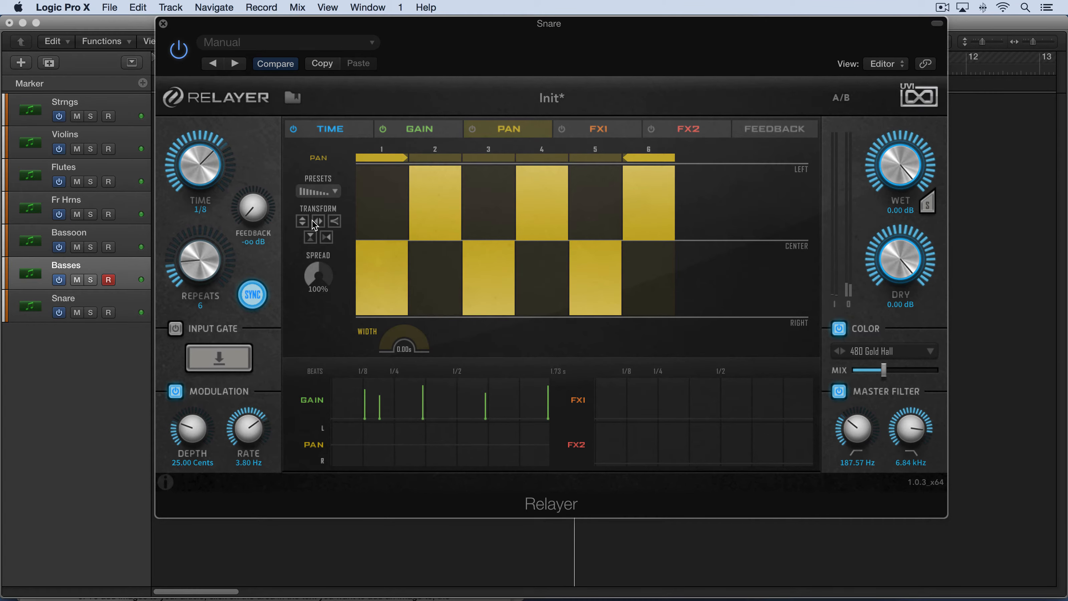
Reduce the pan offsets of taps 1 to 3, centre tap 5, and scale the whole pan sequence toward the centre.
left_click_drag(382, 291, 384, 268)
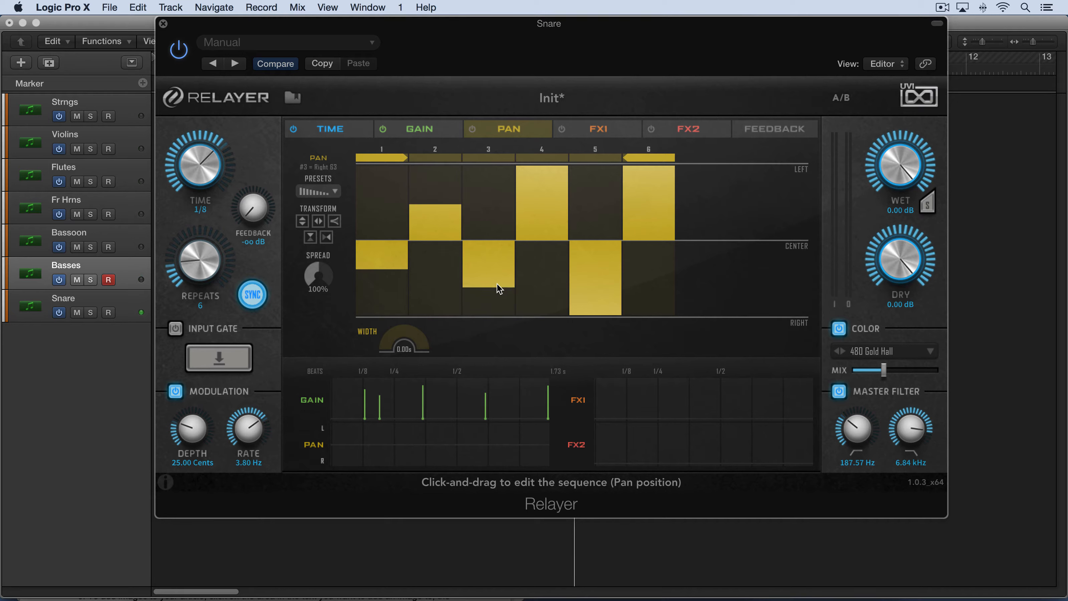
left_click_drag(589, 311, 599, 244)
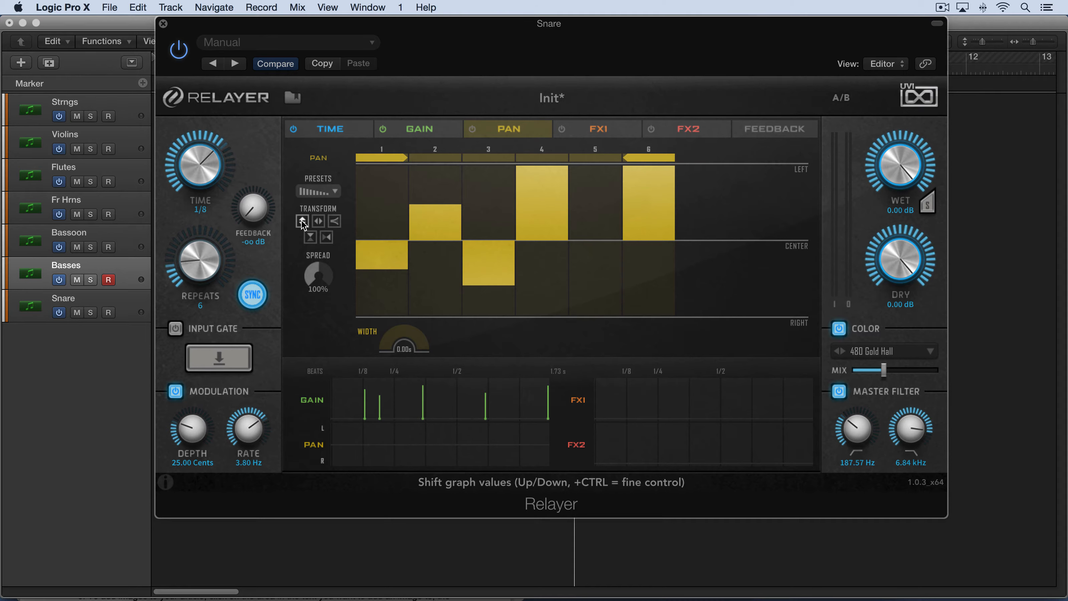
mouse_move(302, 223)
left_mouse_down()
mouse_move(302, 237)
mouse_move(302, 213)
mouse_move(302, 229)
mouse_move(326, 222)
mouse_move(314, 222)
mouse_move(324, 222)
mouse_move(310, 257)
mouse_move(310, 229)
mouse_move(310, 242)
left_mouse_up()
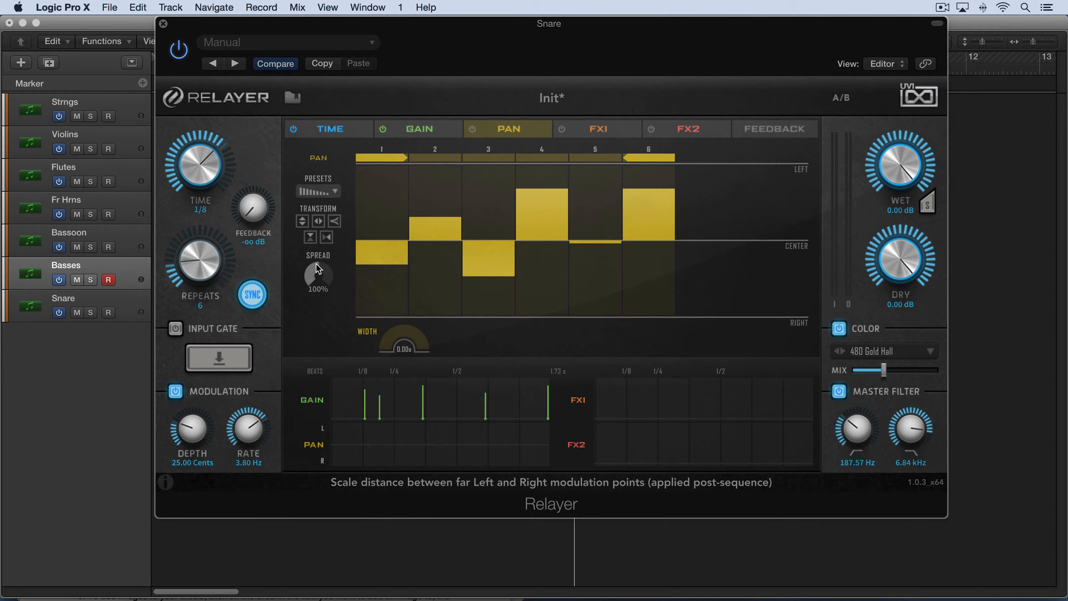
Set the pan sequence's Spread to about 134% and its Width to about 7.22 ms.
left_click_drag(313, 272, 321, 250)
left_click_drag(397, 341, 451, 246)
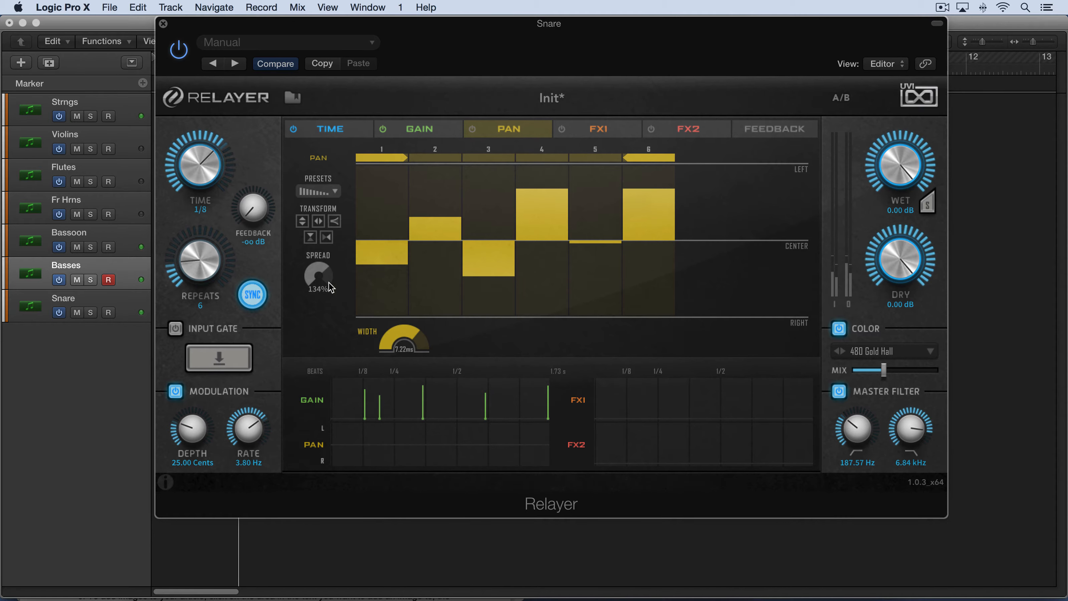
Reshape the time sequence with the Transform tools, shifting its tap order and scaling its values, and audition it with the song.
left_click(337, 132)
left_click(397, 132)
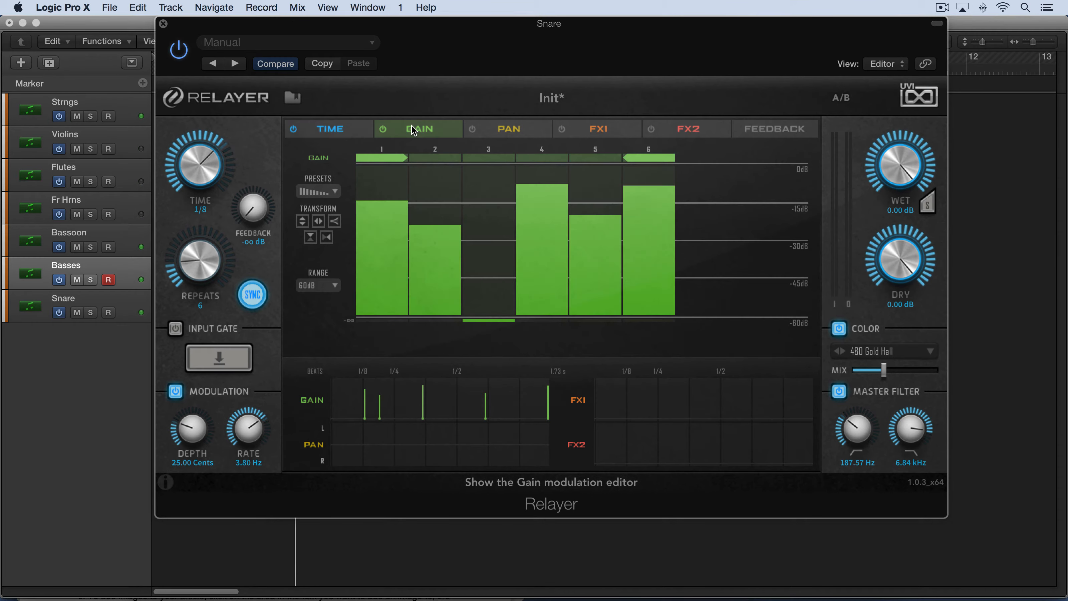
left_click(337, 129)
left_click_drag(302, 221, 345, 224)
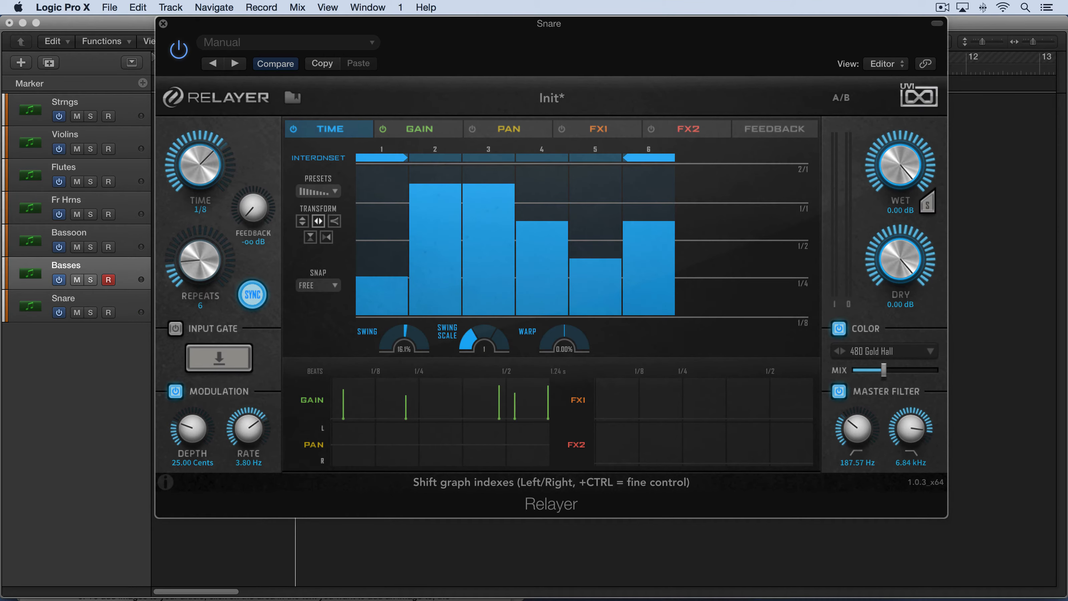
key("space")
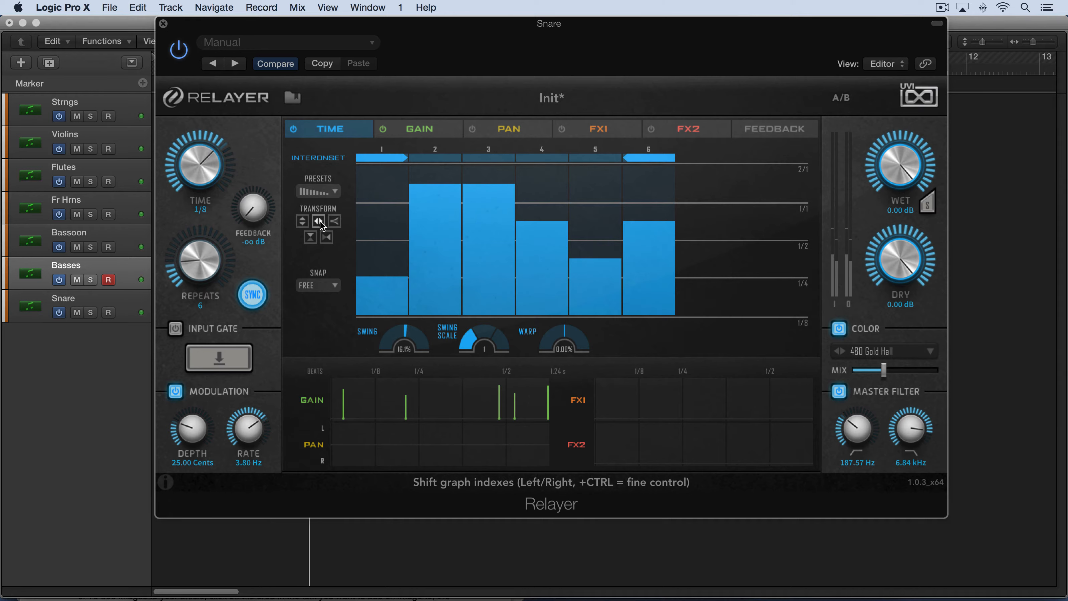
mouse_move(310, 237)
left_mouse_down()
mouse_move(310, 250)
mouse_move(319, 223)
left_mouse_up()
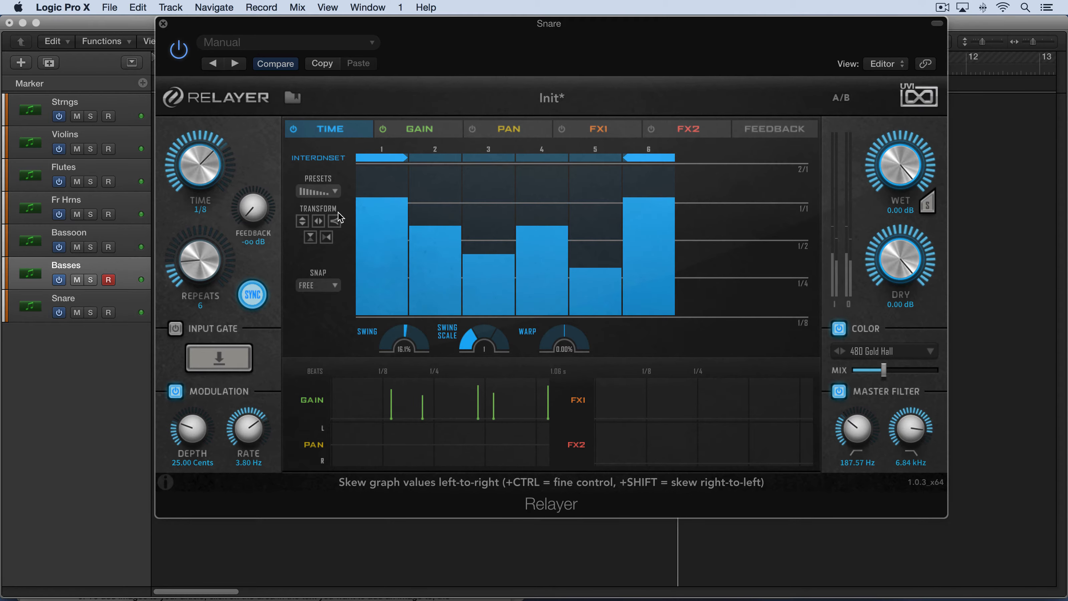
In the Gain editor, rotate the gain pattern across the taps by shifting its indexes while the song plays.
left_click(427, 133)
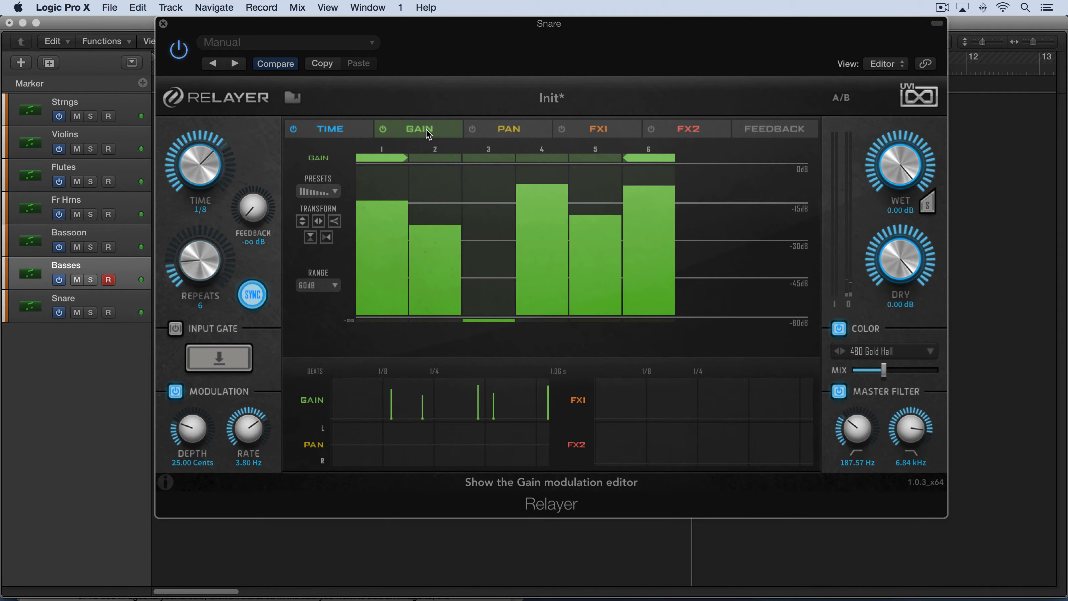
left_click(318, 221)
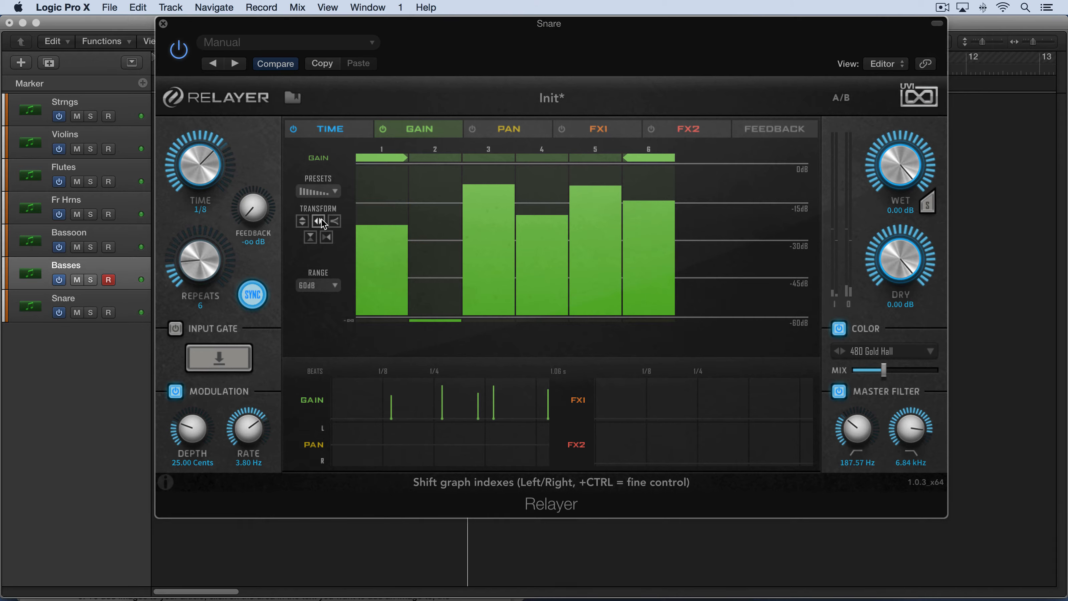
left_click_drag(319, 221, 312, 221)
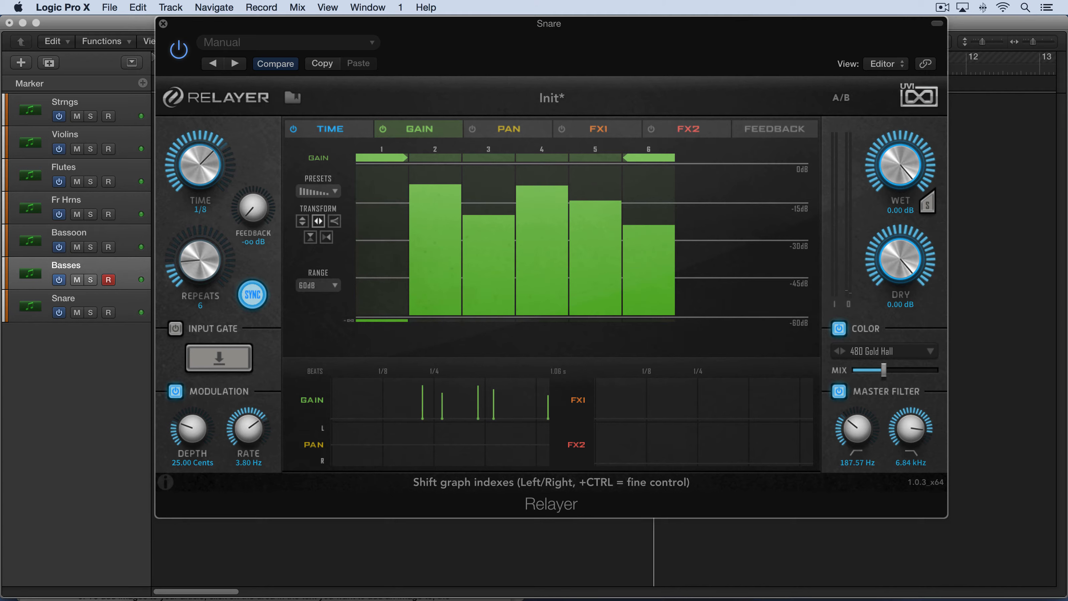
left_click_drag(319, 221, 324, 221)
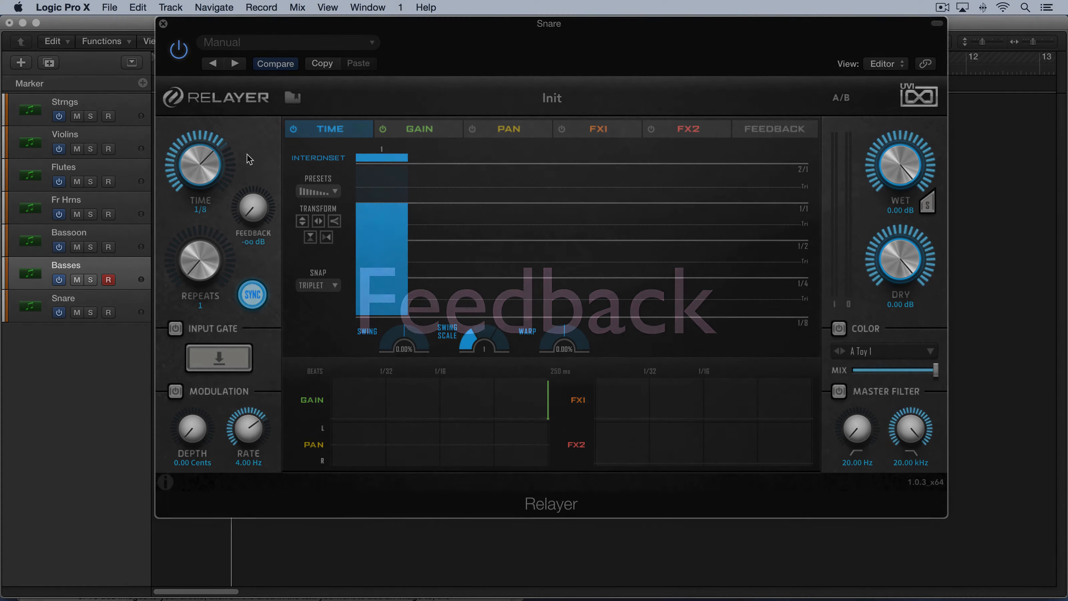
Starting from the Init preset, set Repeats to 2 and shorten tap 2's inter-tap time to 1/2.
left_click_drag(200, 260, 200, 256)
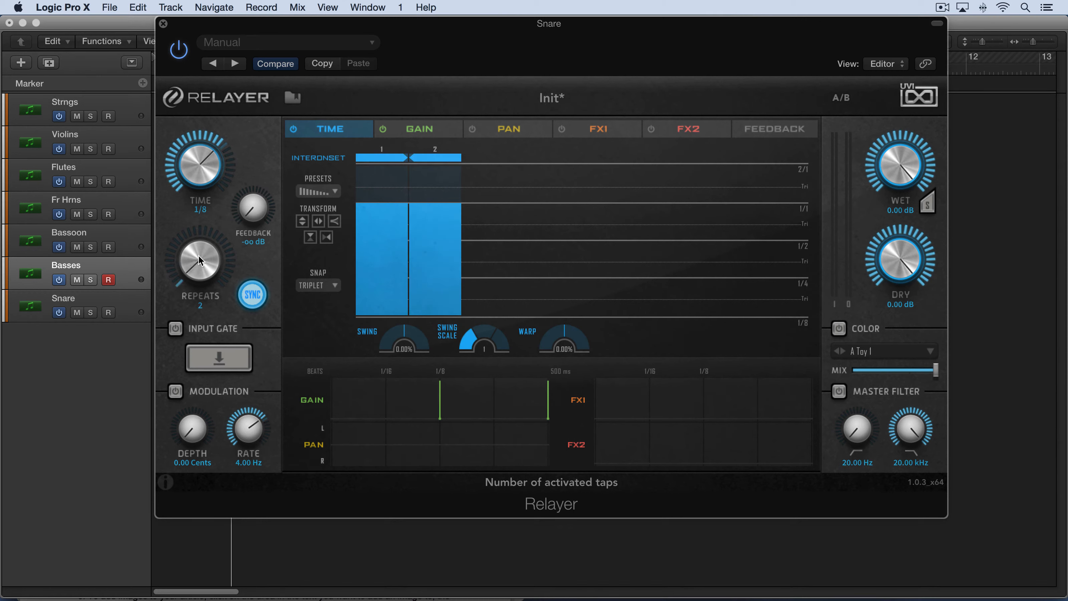
left_click_drag(437, 210, 437, 242)
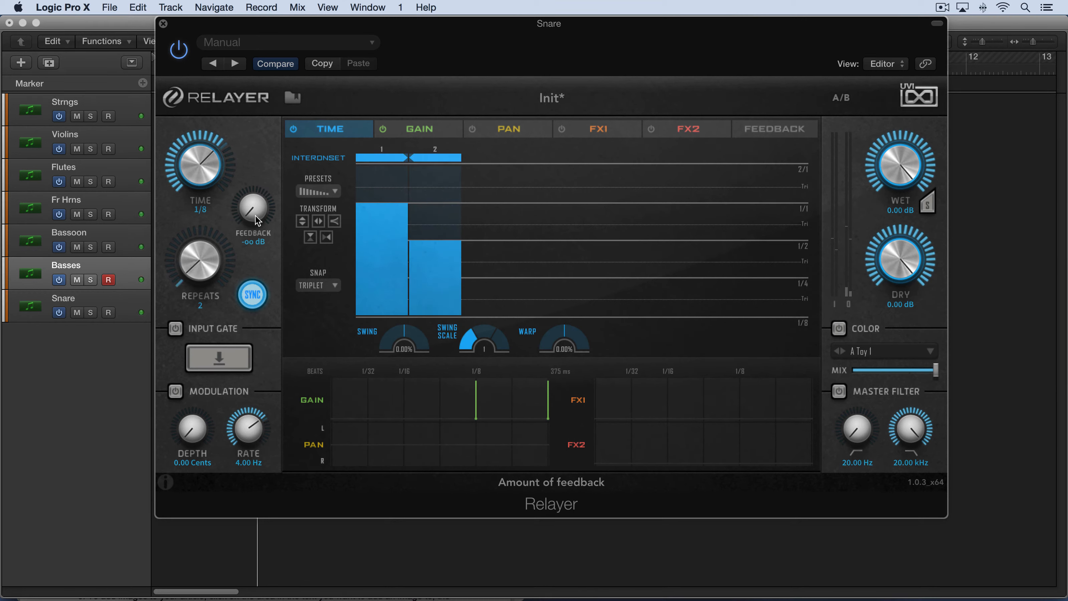
Raise the delay's Feedback to about -5.41 dB and open the Gain editor.
left_click_drag(258, 217, 243, 135)
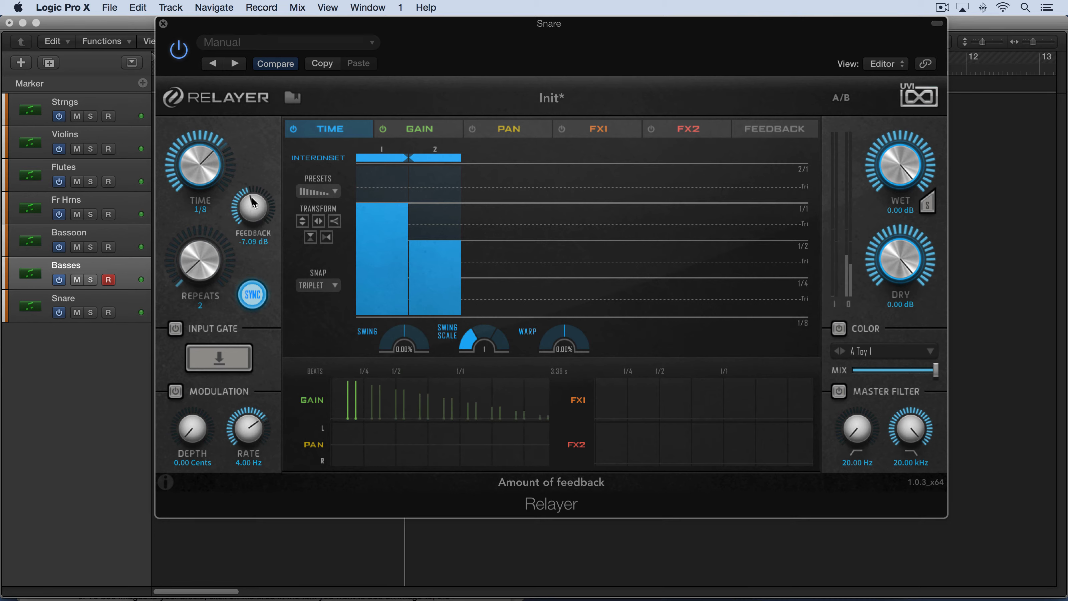
left_click_drag(252, 197, 253, 181)
left_click(425, 126)
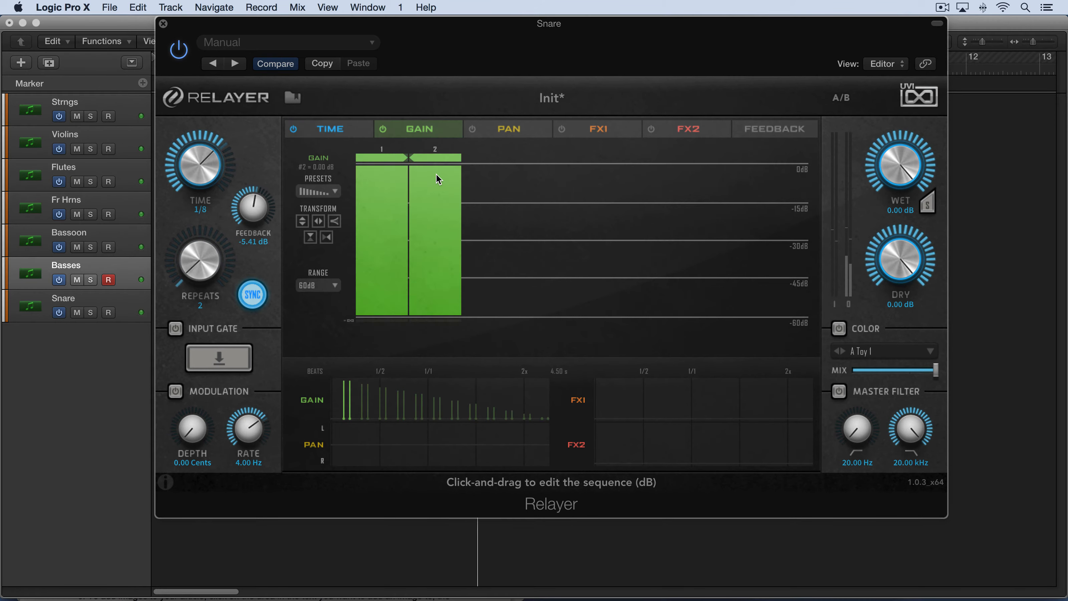
Lower tap 1's gain to about -4.20 dB and tap 2's gain further, and raise Feedback to about -3.80 dB.
left_click_drag(435, 174, 435, 177)
left_click_drag(258, 210, 253, 188)
left_click_drag(362, 174, 374, 174)
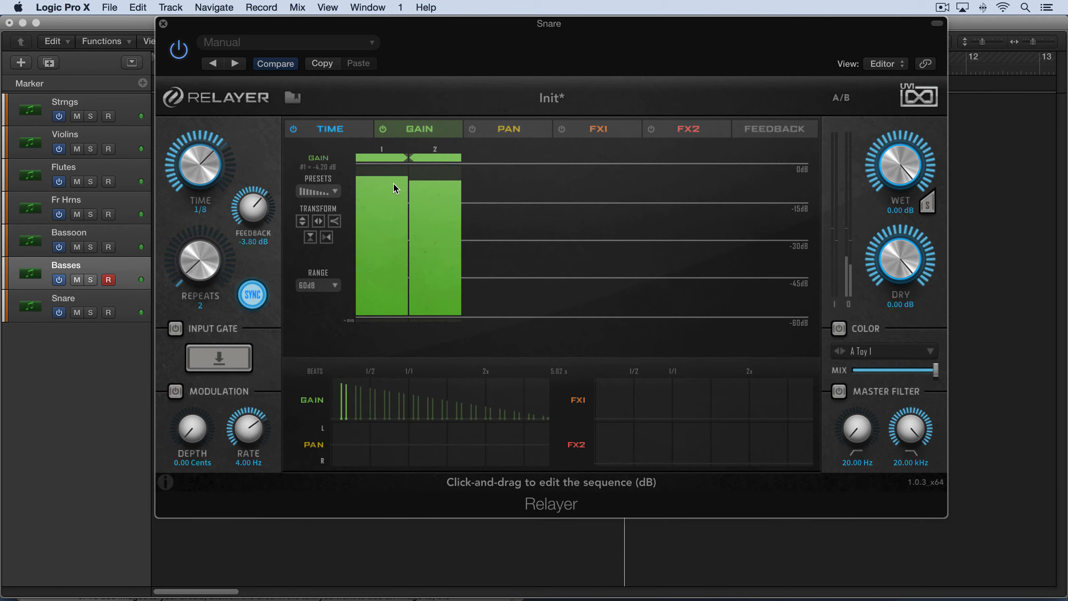
left_click_drag(439, 188, 439, 194)
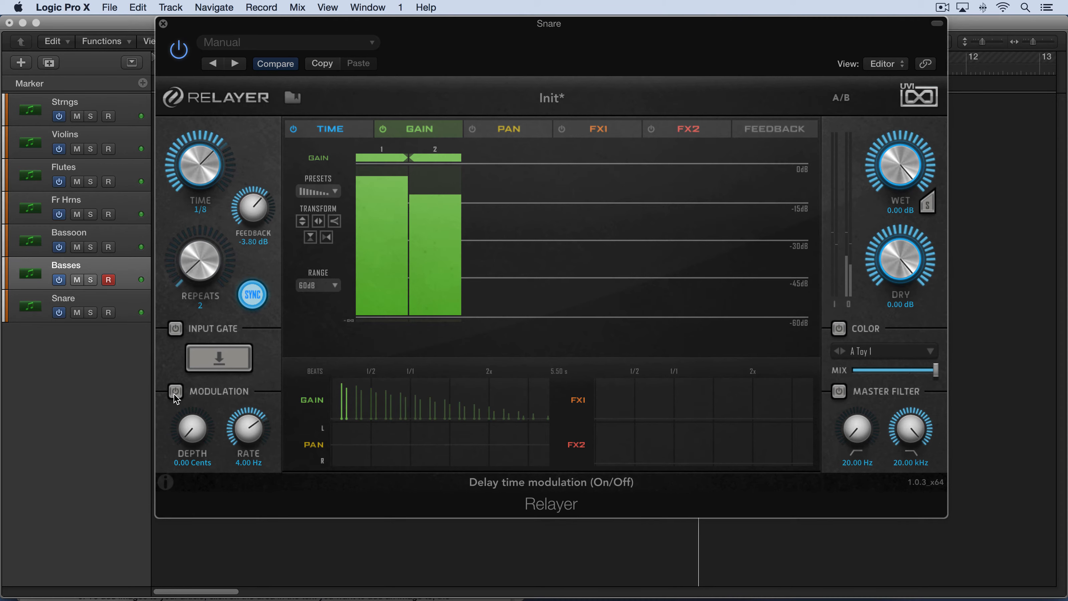
Turn on Modulation with a Depth of about 36.67 cents and the Master Filter with its low cut at about 536 Hz.
left_click_drag(190, 414, 189, 399)
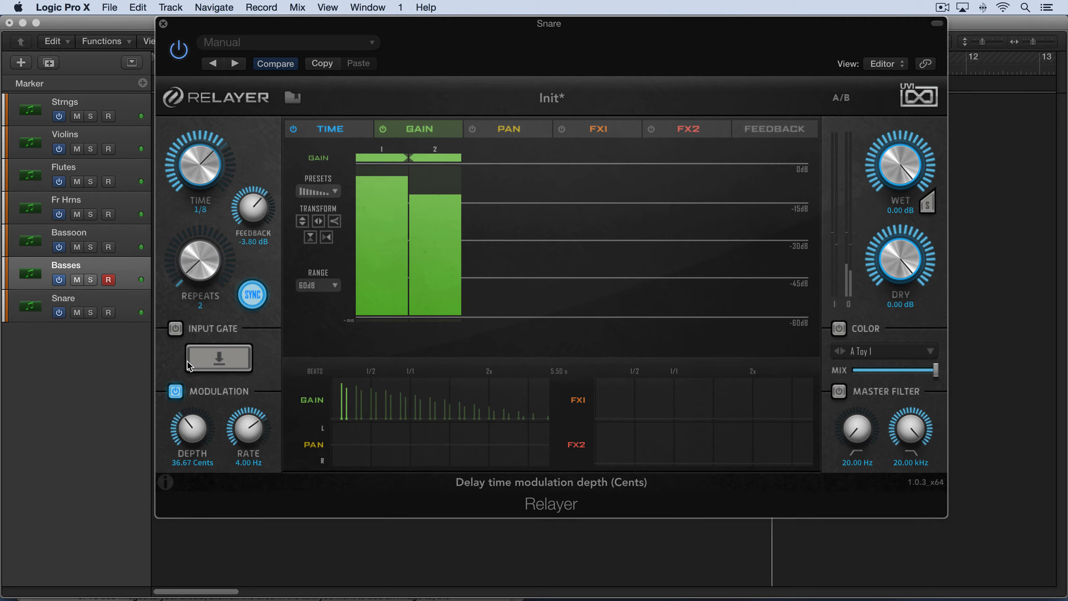
left_click(839, 391)
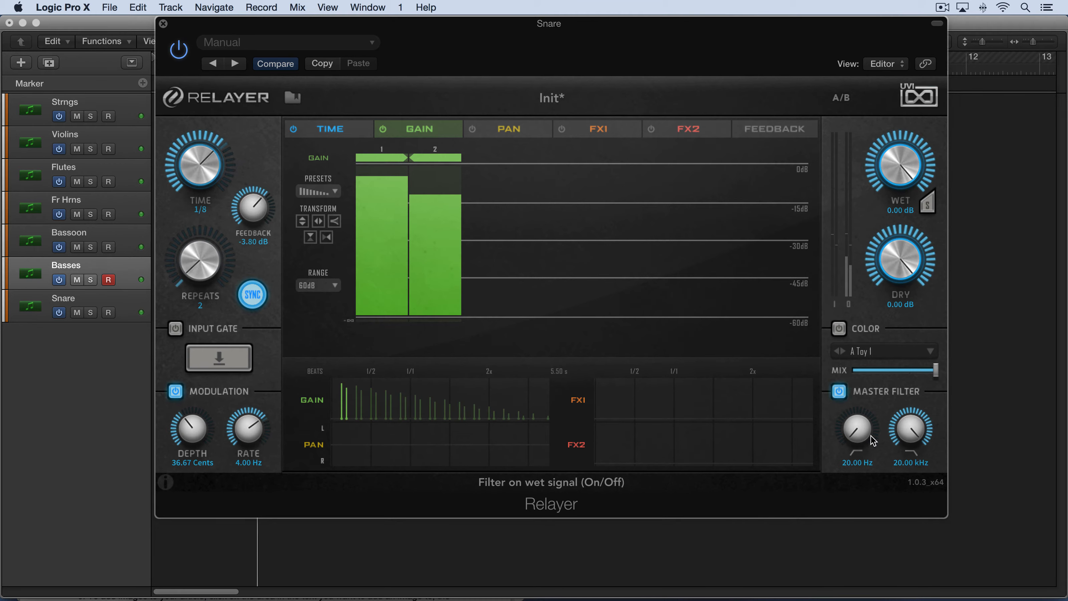
left_click_drag(858, 433, 858, 421)
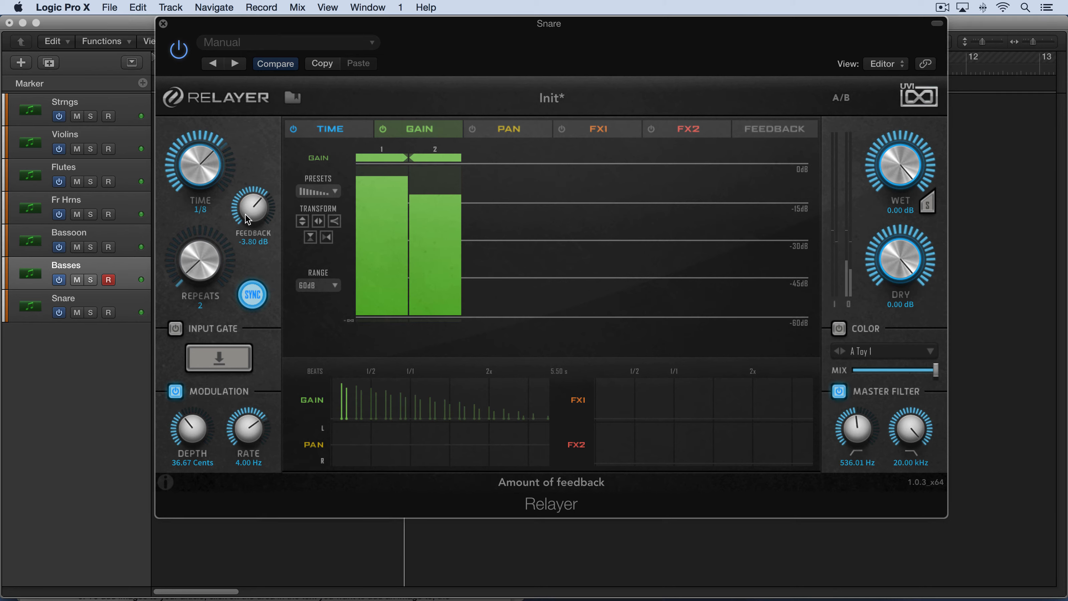
Turn off tempo sync, shorten the delay Time to about 14.5 ms and raise Feedback to about -1.04 dB.
left_click_drag(250, 208, 245, 204)
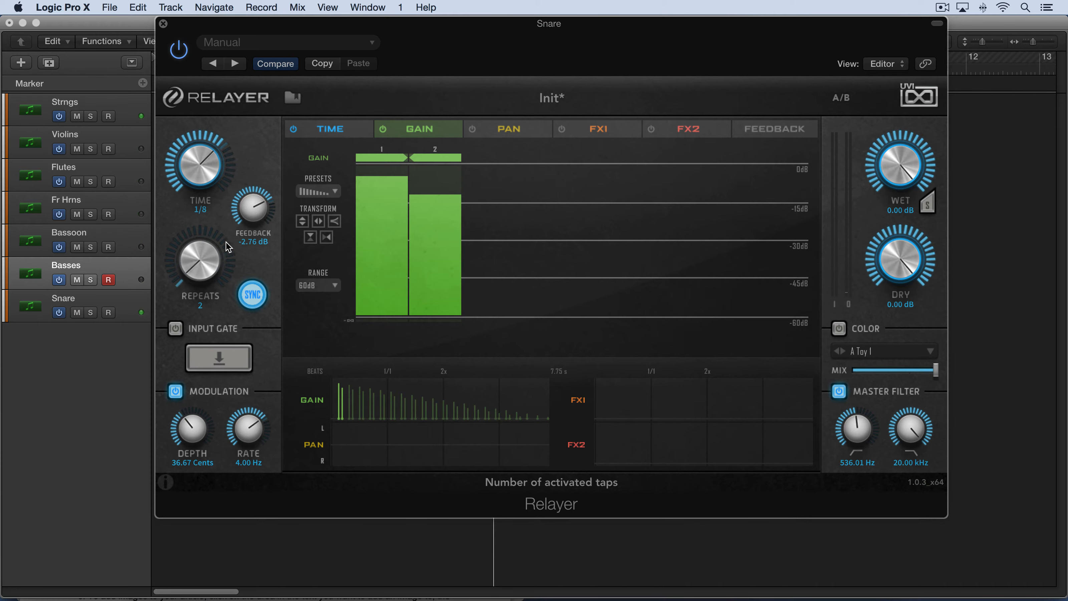
left_click(252, 294)
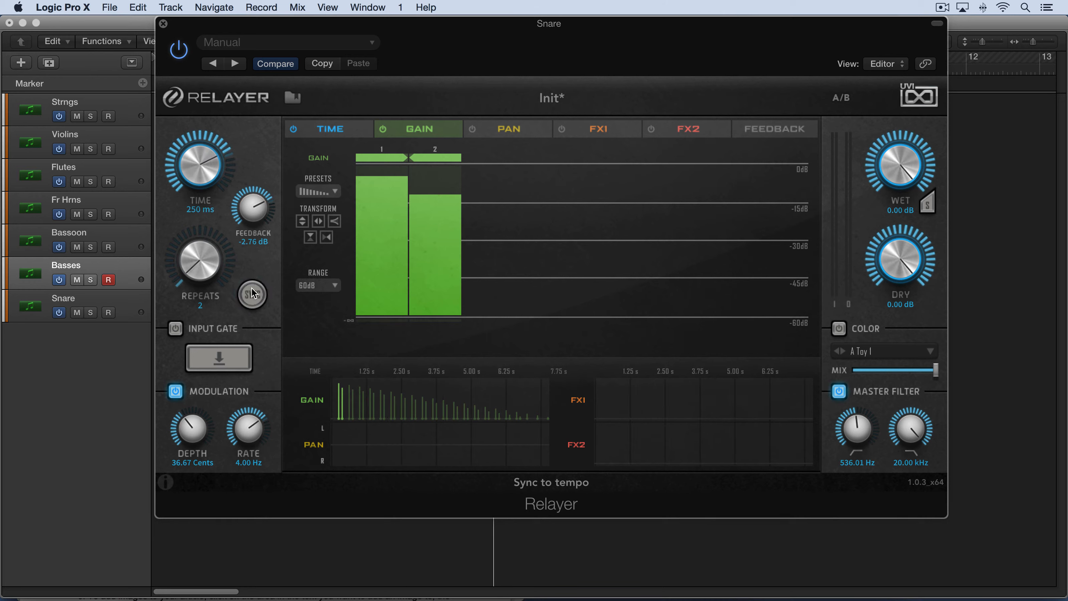
left_click_drag(184, 172, 160, 247)
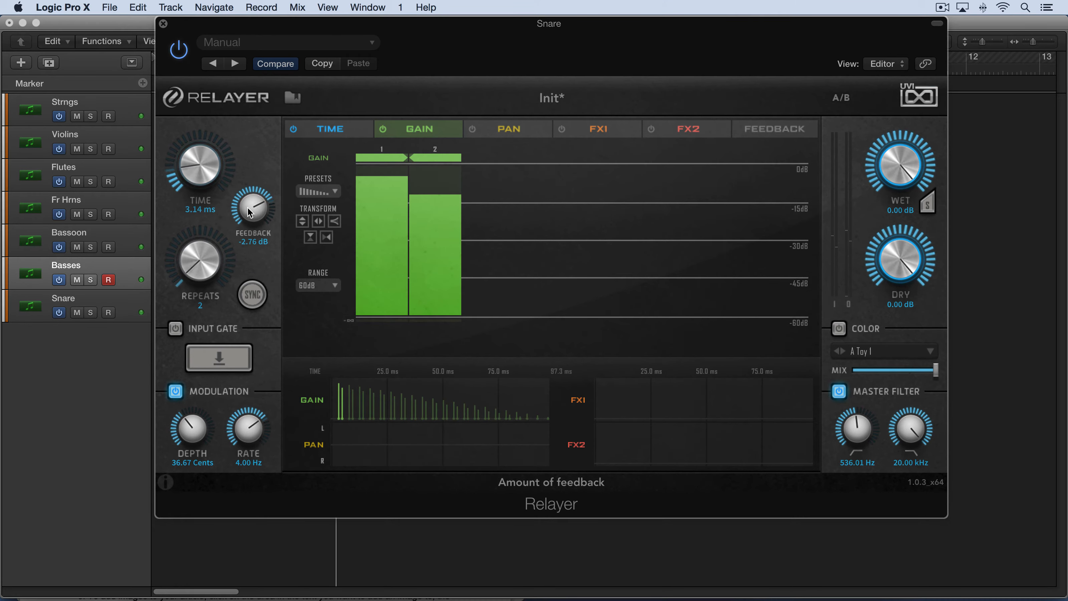
left_click_drag(251, 203, 249, 189)
left_click_drag(198, 167, 188, 157)
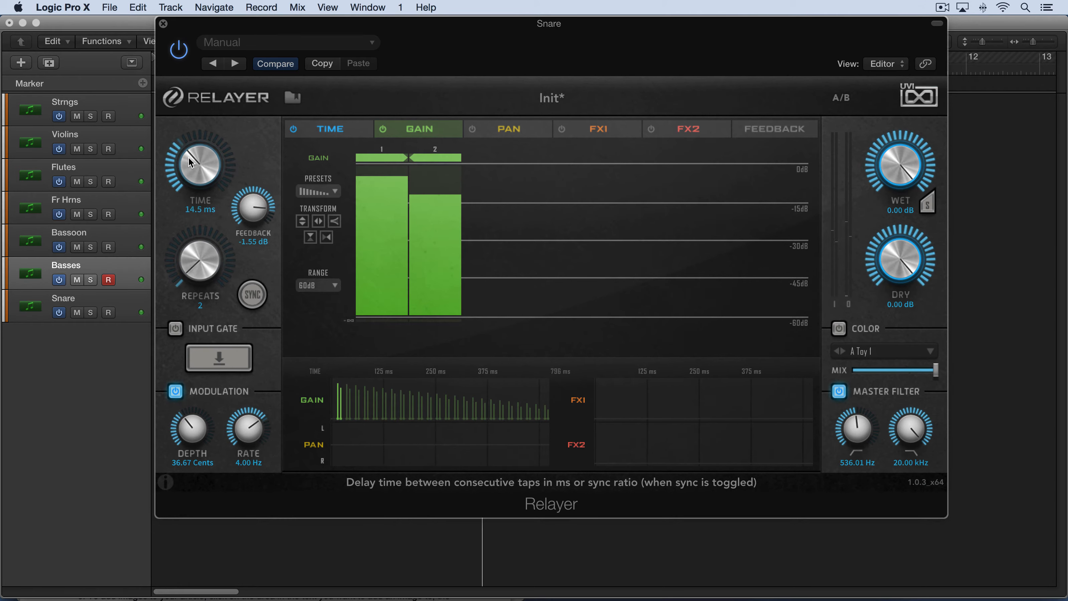
left_click_drag(252, 210, 253, 202)
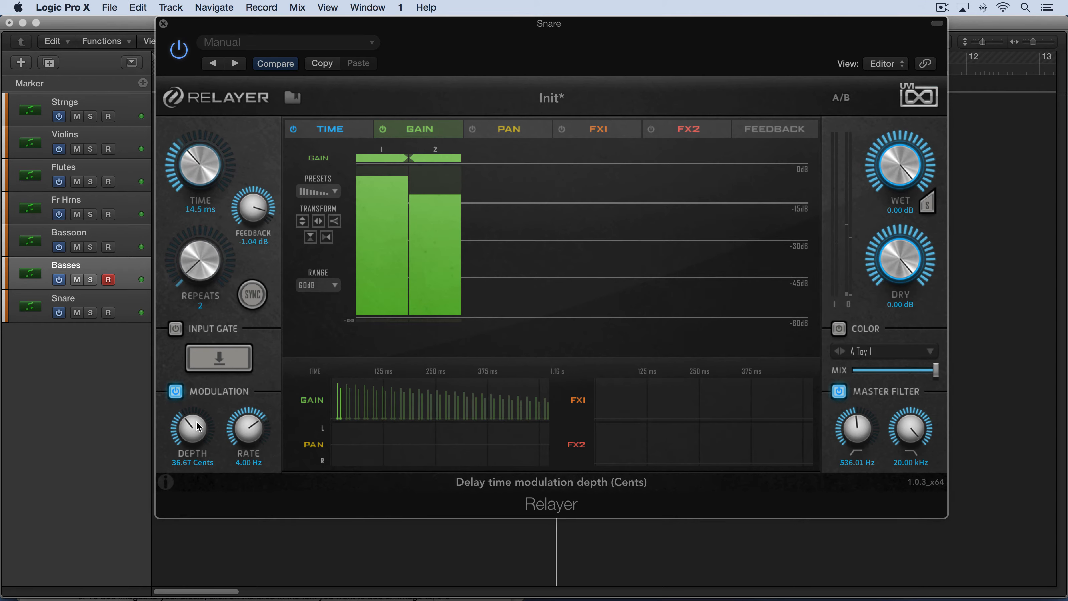
Adjust modulation Depth to about 28.85 cents, delay Time to about 17.9 ms and the Master Filter's low cut to about 1.08 kHz.
left_click_drag(195, 421, 190, 441)
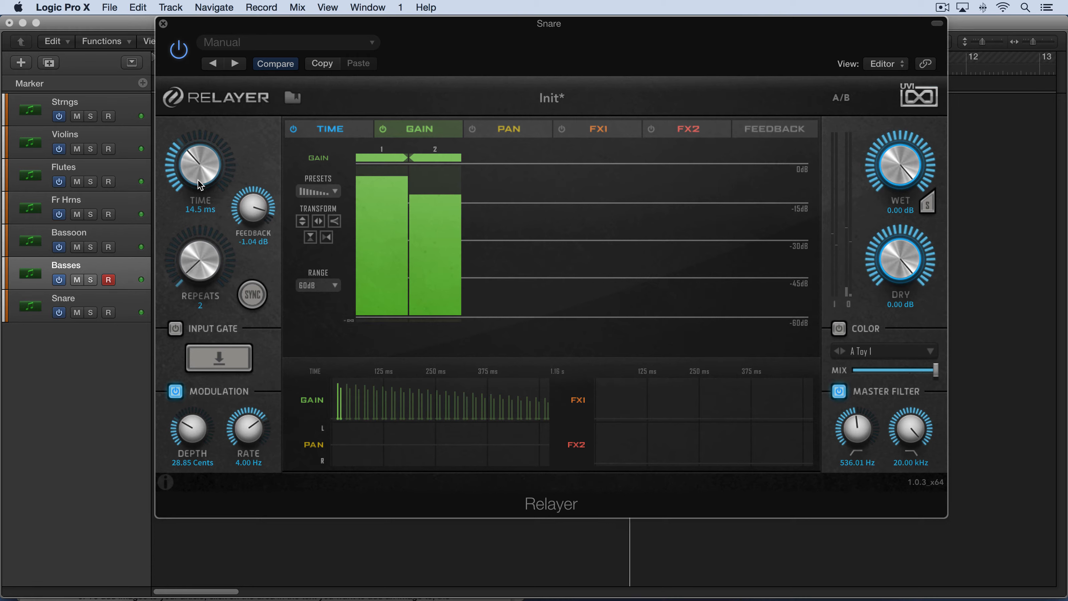
mouse_move(199, 165)
left_mouse_down()
mouse_move(197, 156)
mouse_move(199, 169)
left_mouse_up()
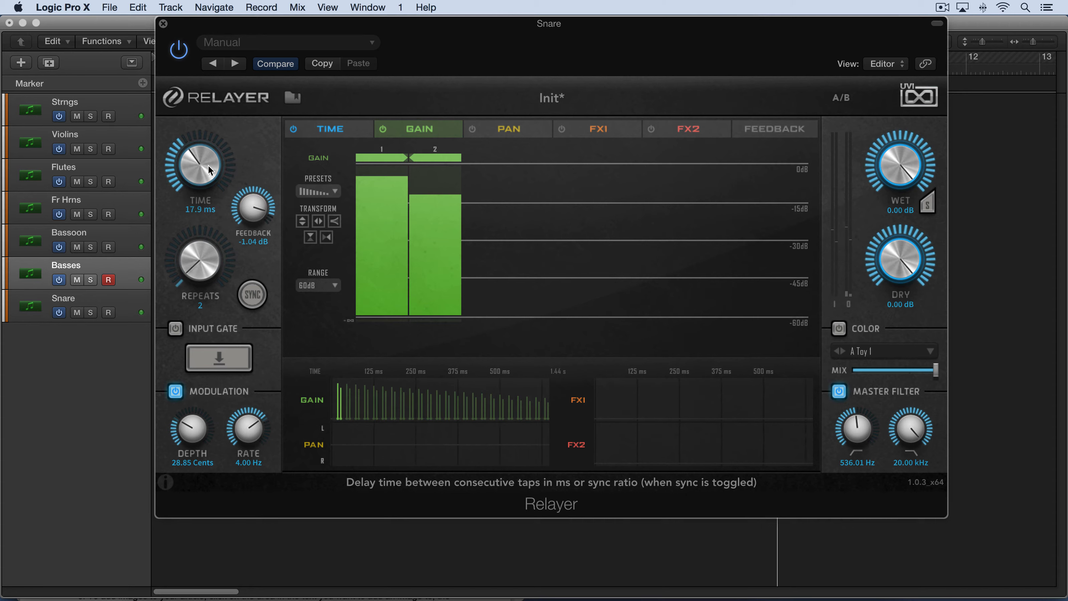
left_click_drag(856, 423, 857, 411)
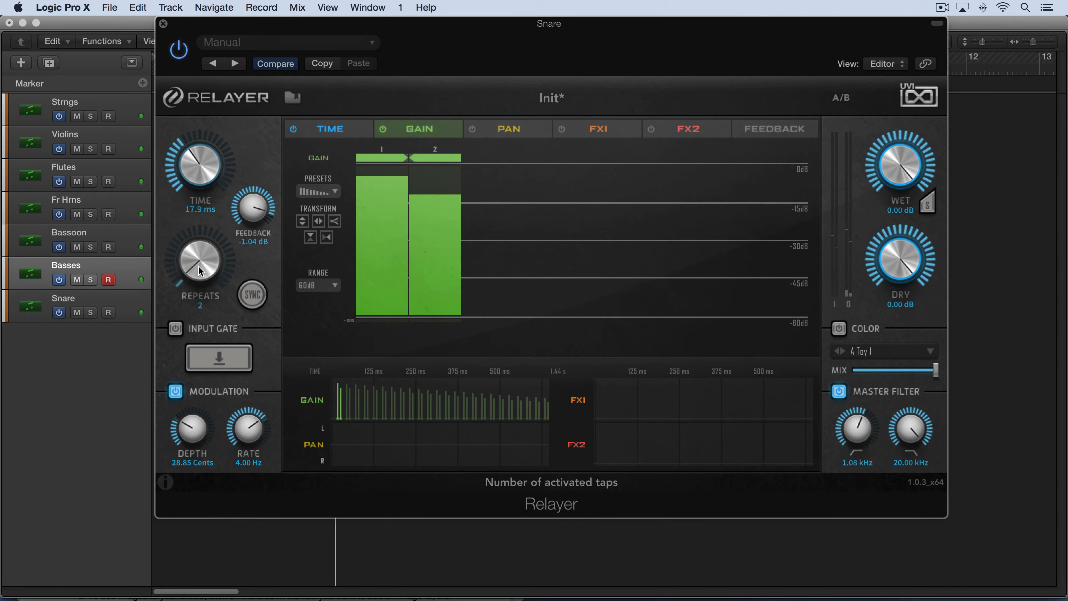
Increase Repeats to 4, slow the modulation Rate to about 1.16 Hz and readjust the delay Time.
left_click_drag(199, 265, 198, 262)
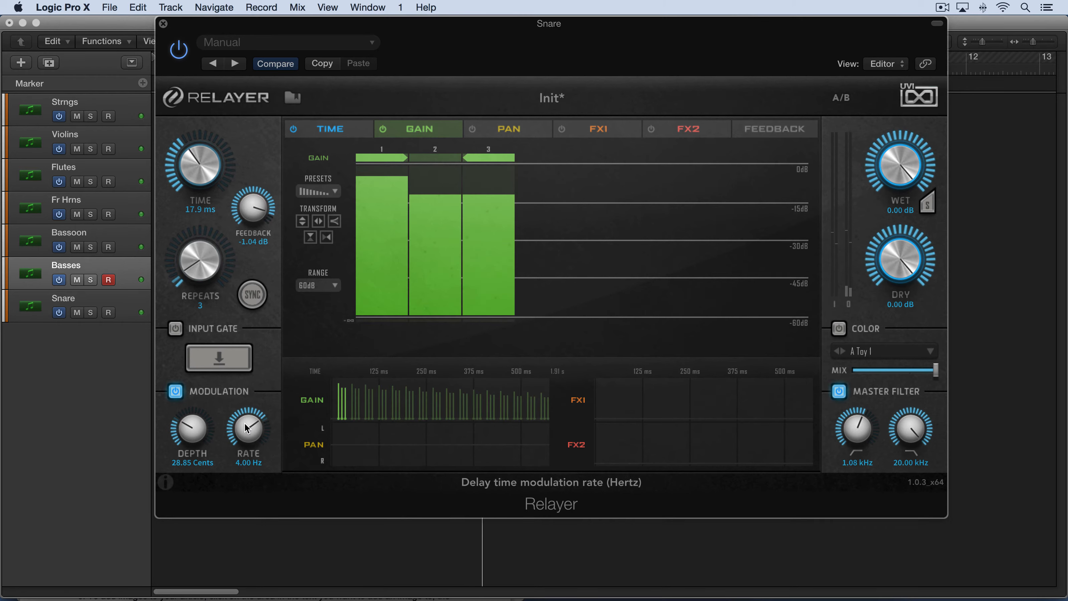
left_click_drag(243, 457, 239, 467)
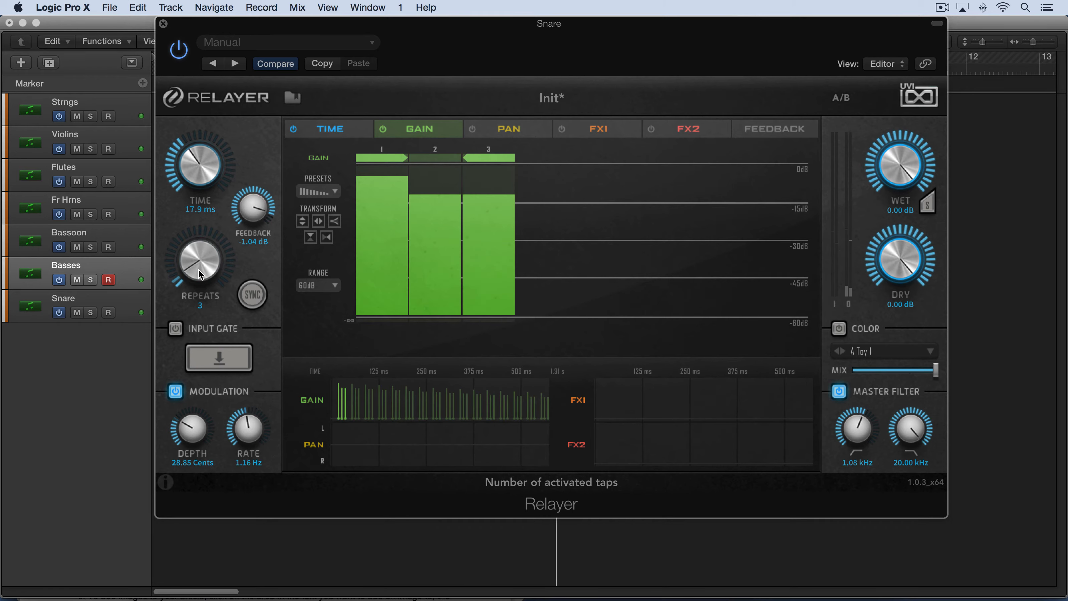
left_click_drag(200, 275, 200, 272)
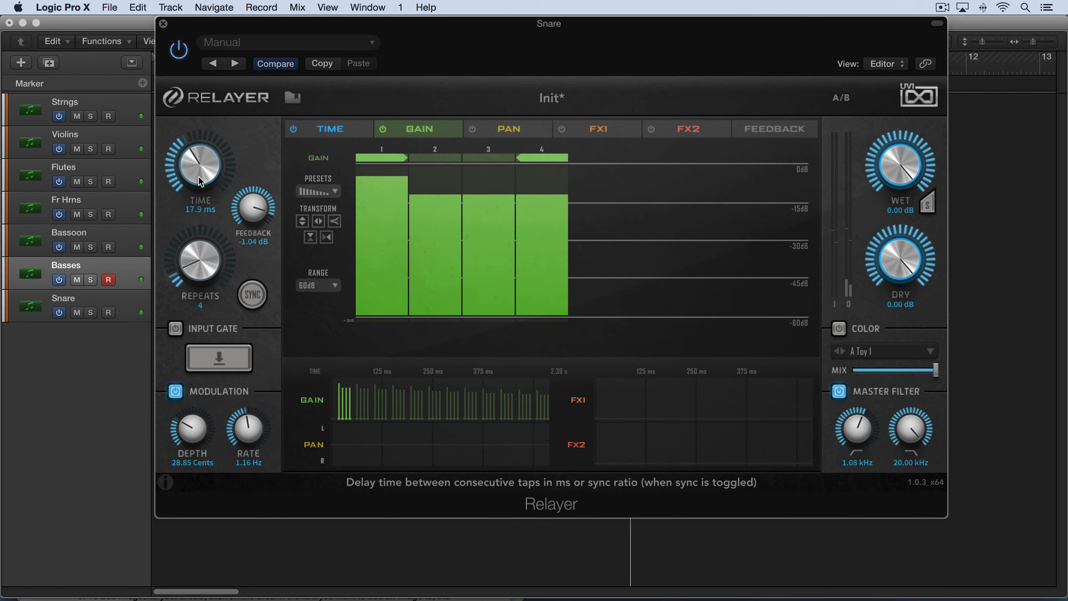
mouse_move(201, 180)
left_mouse_down()
mouse_move(202, 157)
mouse_move(187, 182)
left_mouse_up()
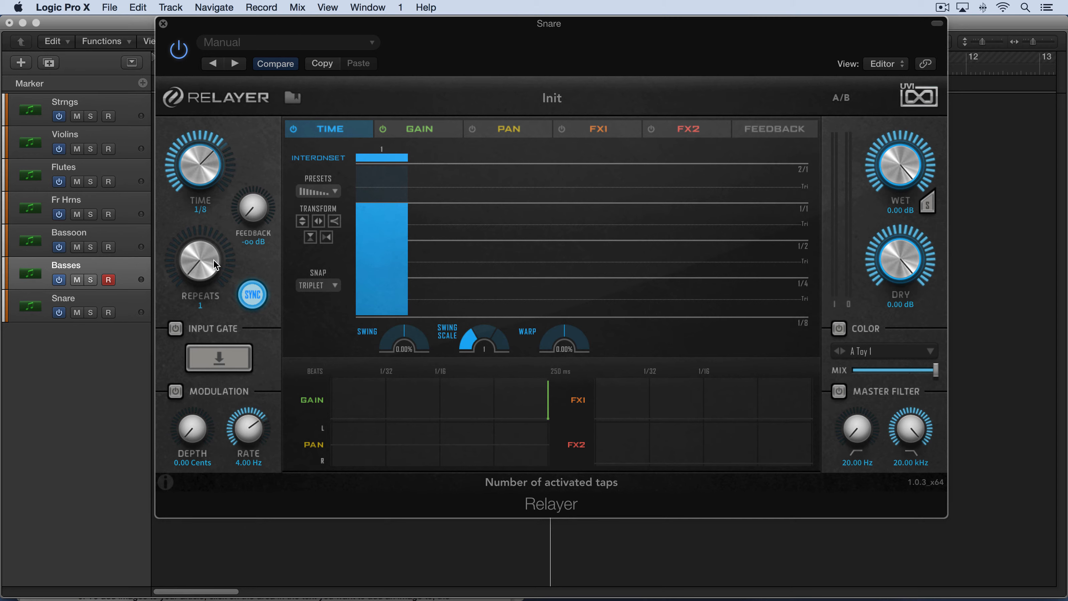
Starting from the Init preset, set Repeats to 9 and Feedback to about -13.0 dB.
scroll(187, 240, "up", 6)
scroll(187, 240, "up", 2)
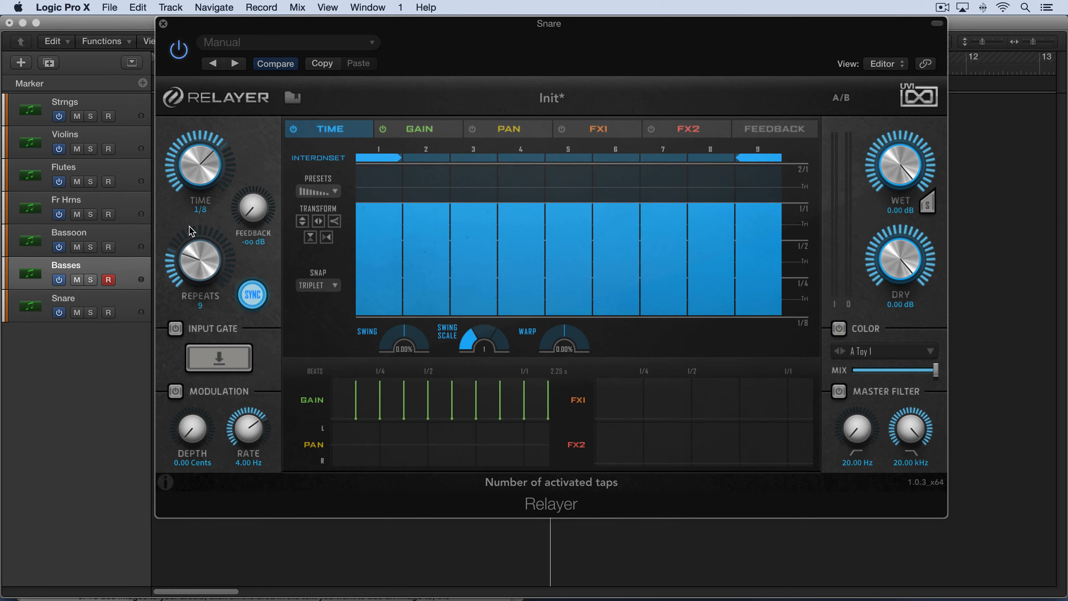
scroll(254, 186, "up", 3)
scroll(255, 181, "up", 2)
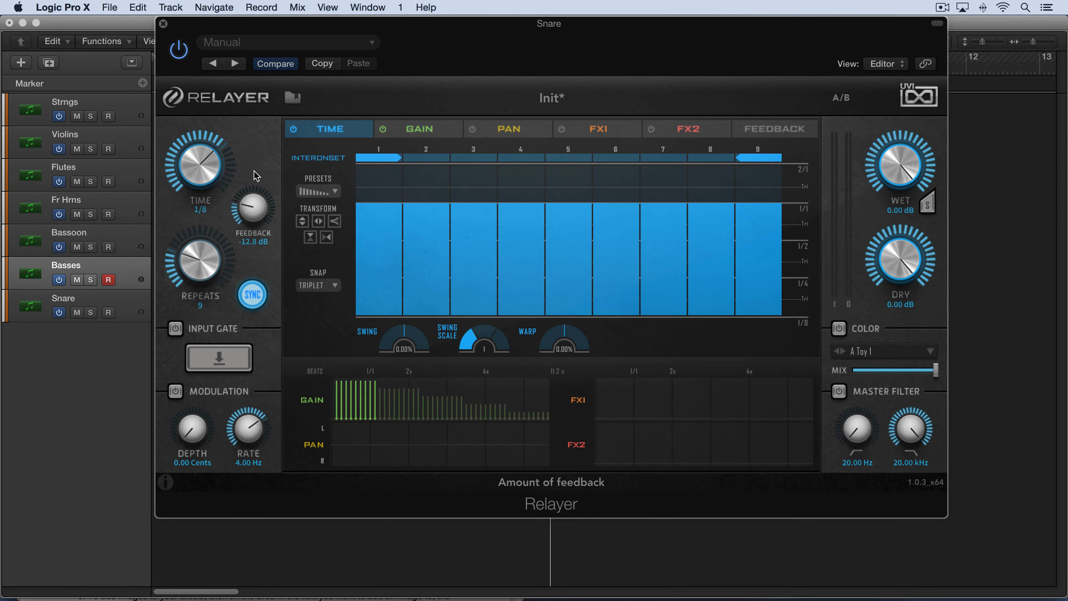
Start playback and shorten the inter-tap times of taps 2 and 5 to 1/2.
key("space")
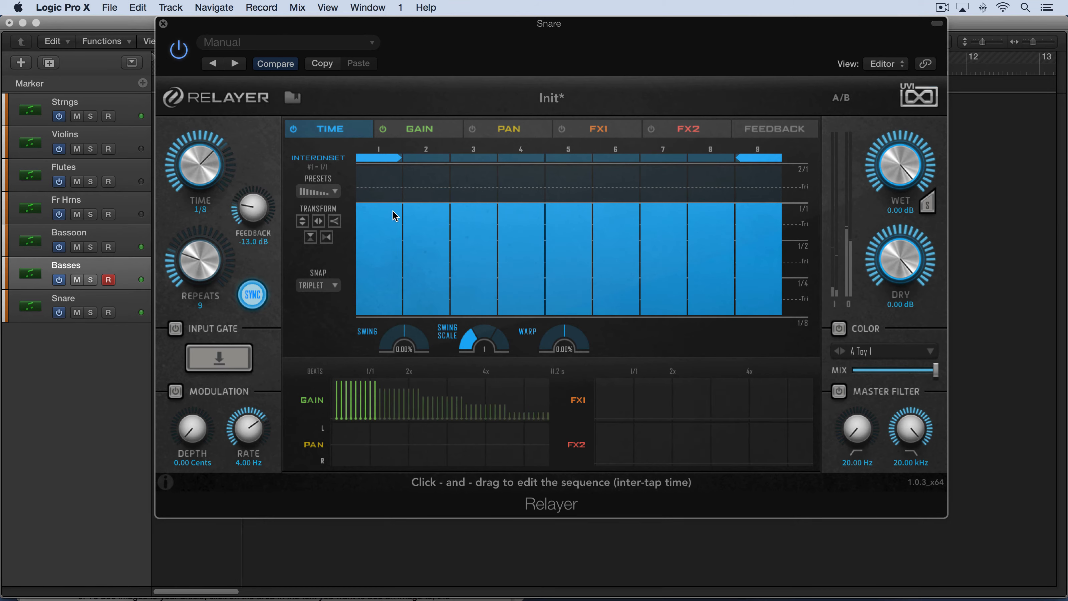
left_click_drag(416, 225, 419, 240)
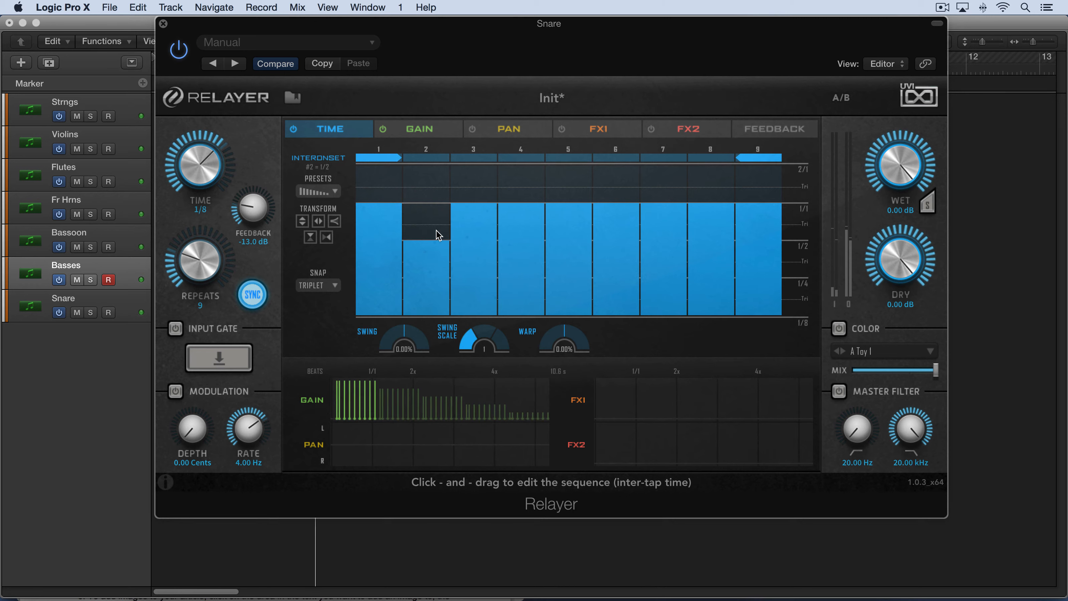
left_click_drag(545, 230, 563, 241)
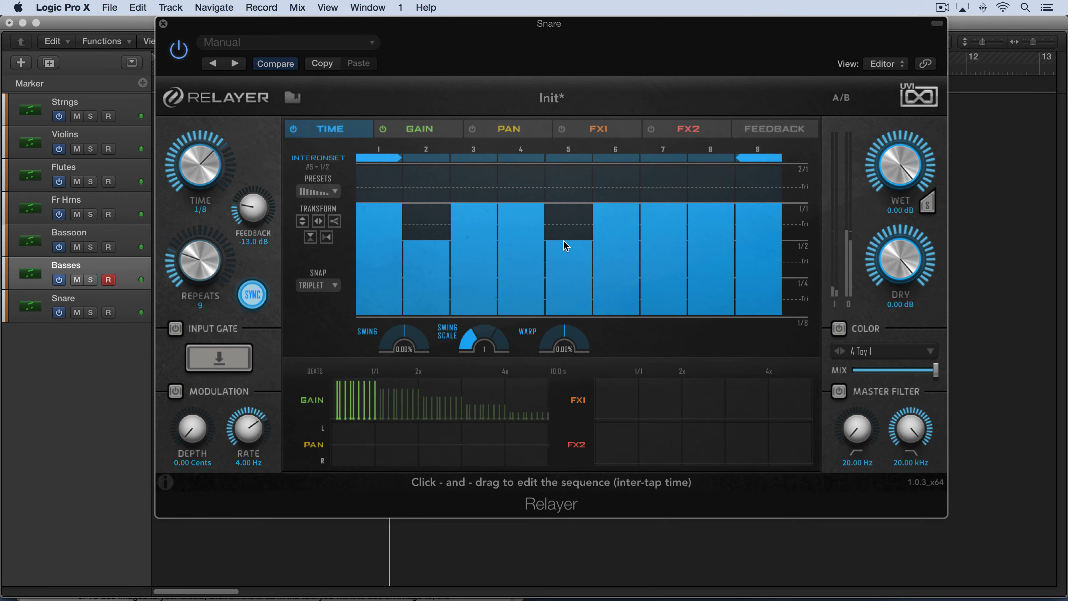
Lower the gains of taps 2, 3, 4, 6 and 8, and turn on Modulation with a Depth of about 24.51 cents.
left_click(443, 131)
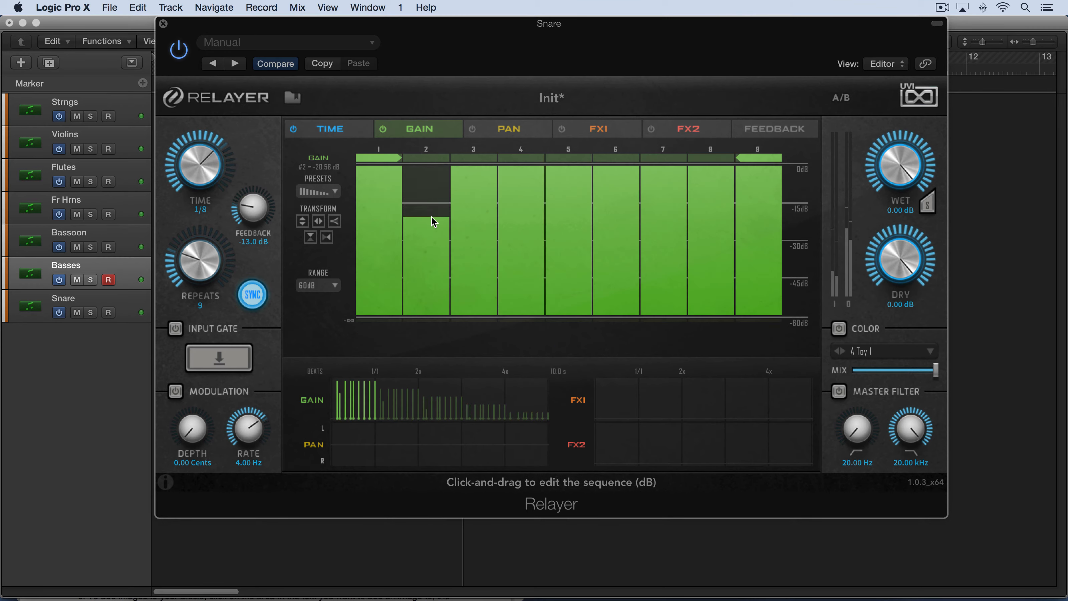
mouse_move(473, 204)
left_mouse_down()
mouse_move(503, 227)
mouse_move(524, 197)
mouse_move(529, 210)
left_mouse_up()
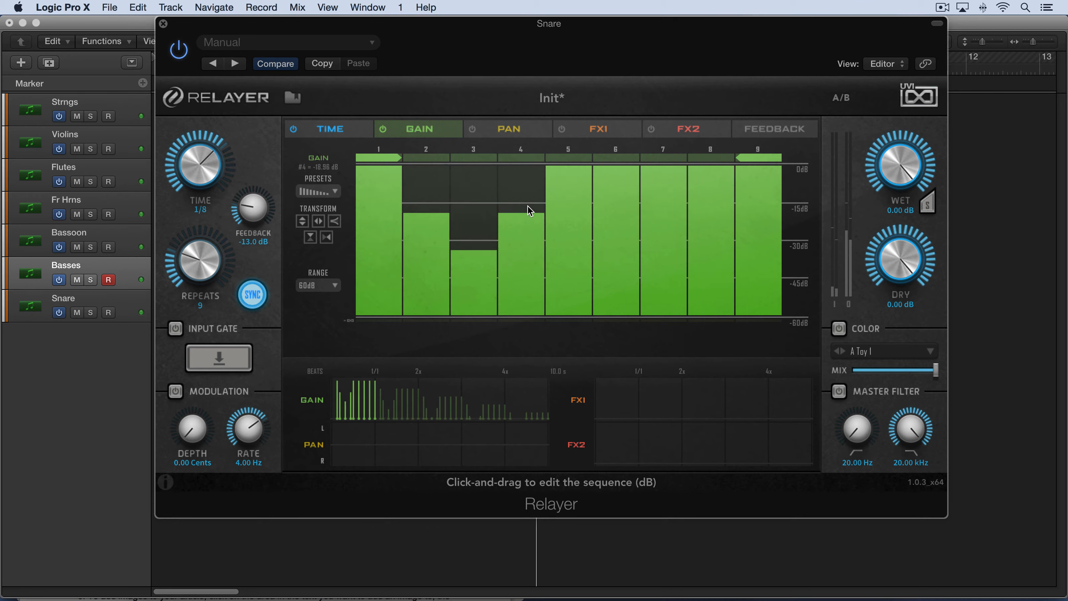
left_click_drag(616, 208, 615, 242)
left_click_drag(727, 196, 718, 214)
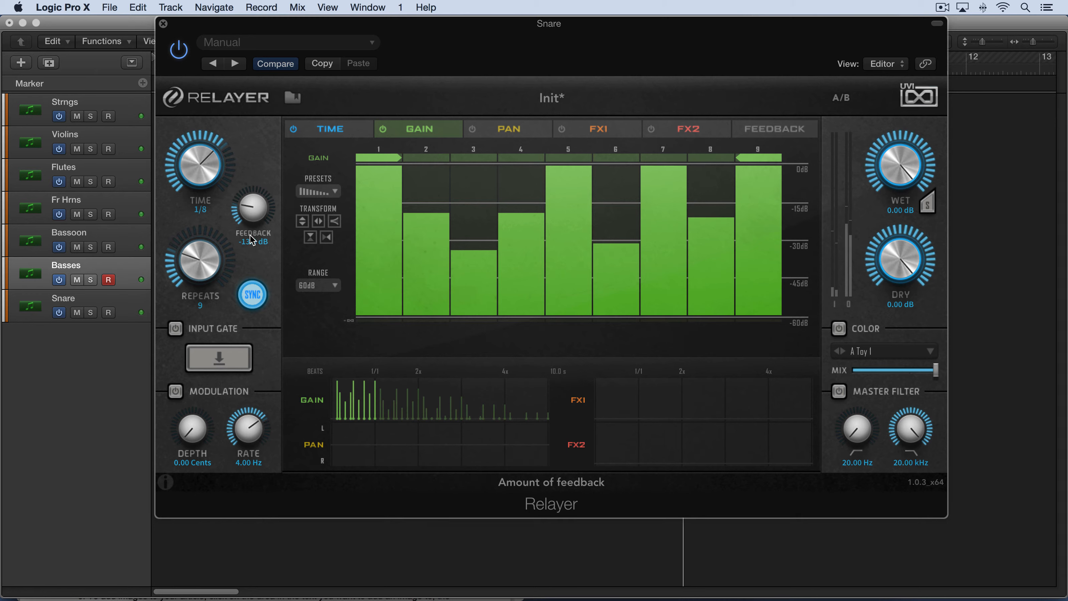
left_click(175, 391)
left_click_drag(191, 429, 194, 379)
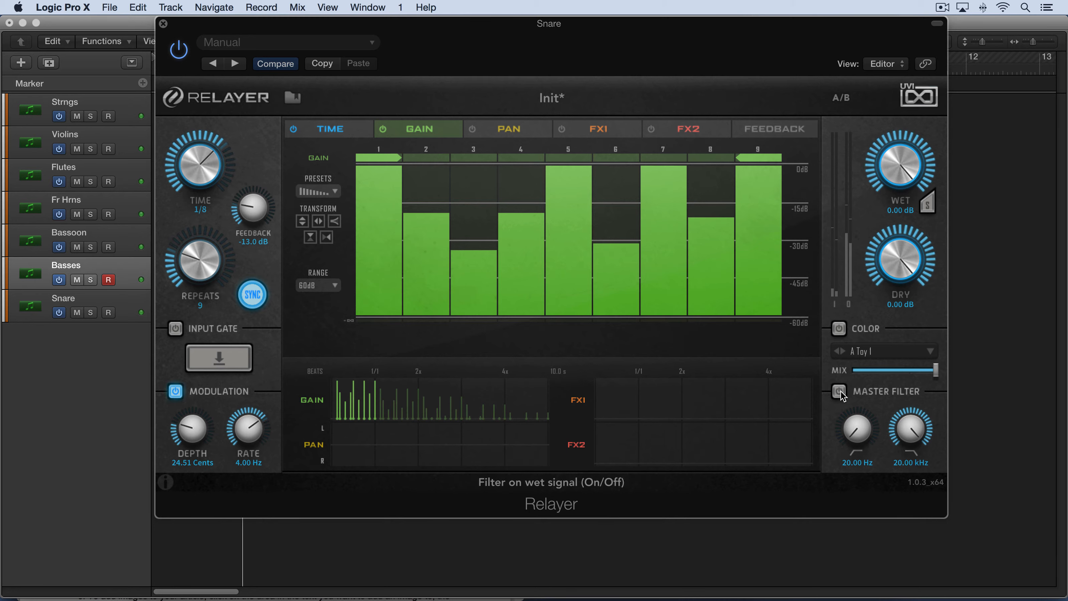
Enable FX1, change its effect type to WahWah and restart playback.
left_click(593, 130)
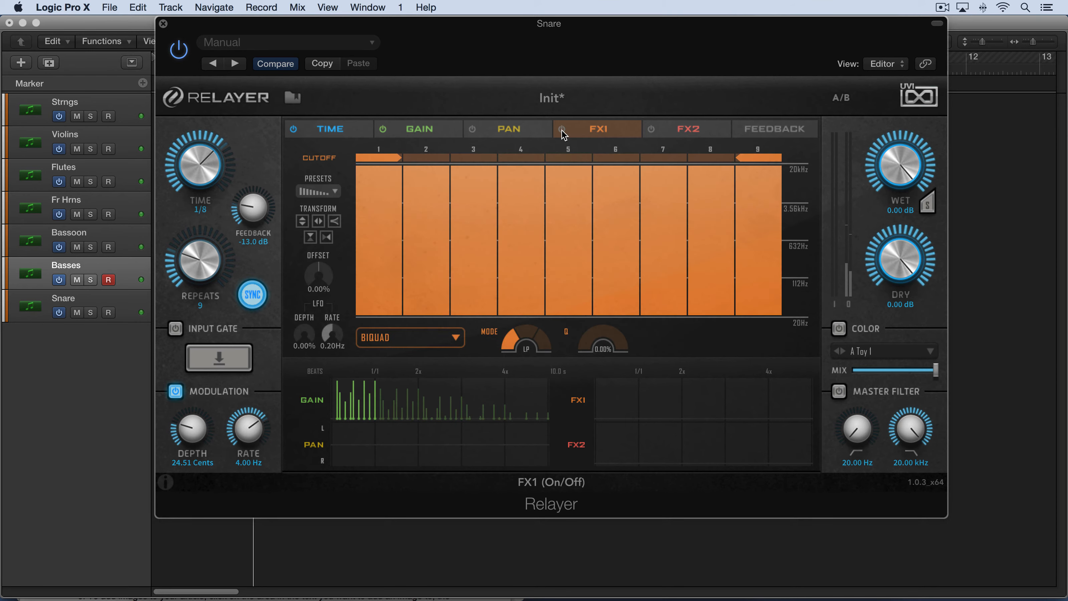
left_click(562, 130)
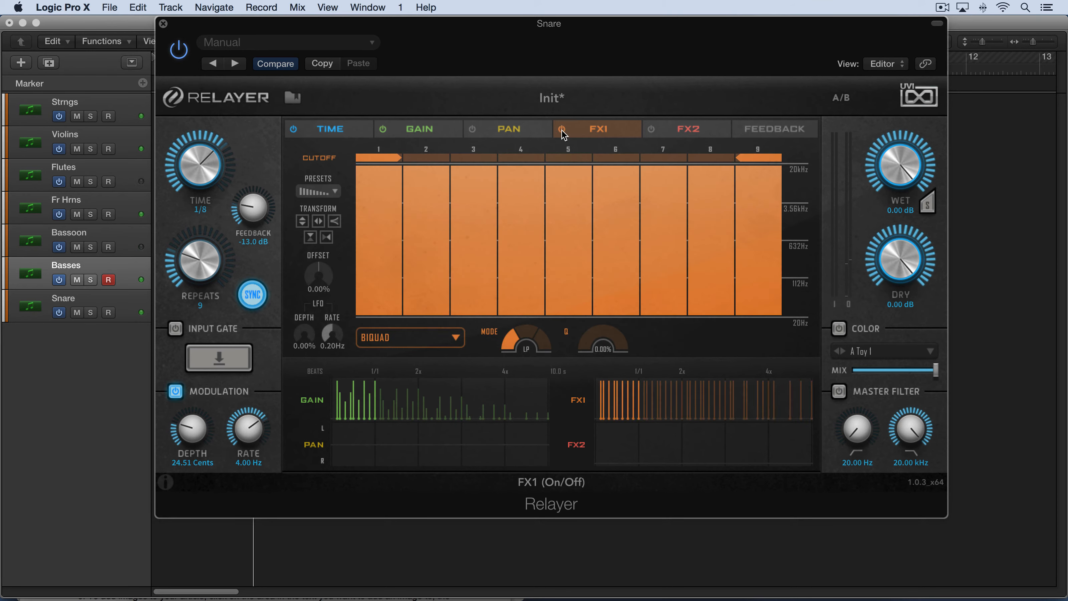
left_click(442, 341)
left_click(391, 400)
key("space")
Draw a freehand wah pattern across the nine FX1 taps, and replace it with a convex descending curve preset.
mouse_move(378, 260)
left_mouse_down()
mouse_move(465, 222)
mouse_move(644, 234)
mouse_move(720, 272)
mouse_move(752, 265)
mouse_move(759, 184)
left_mouse_up()
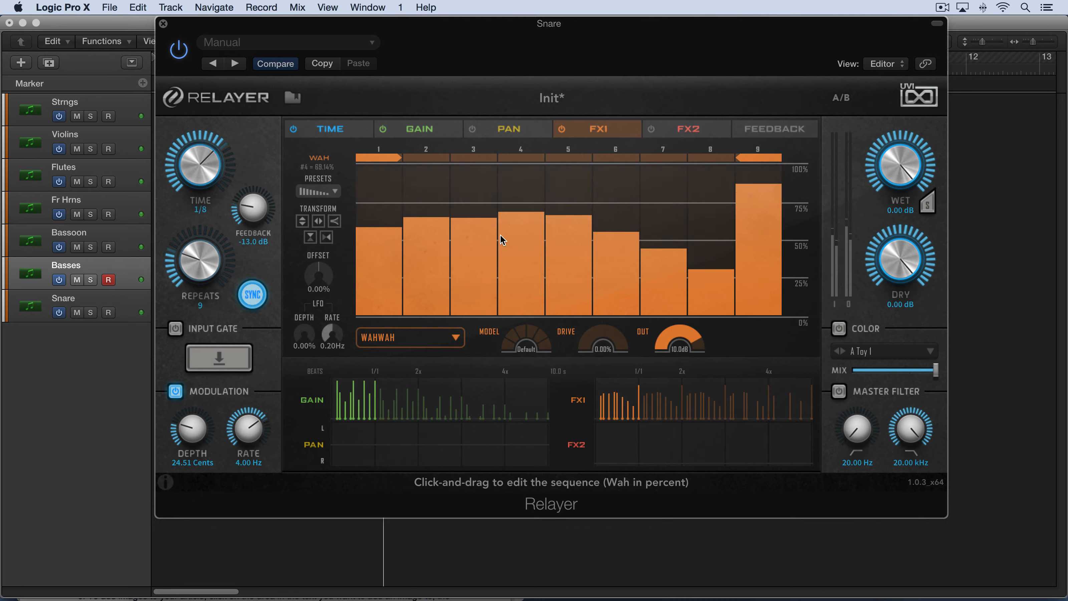
left_click(311, 193)
left_click(309, 254)
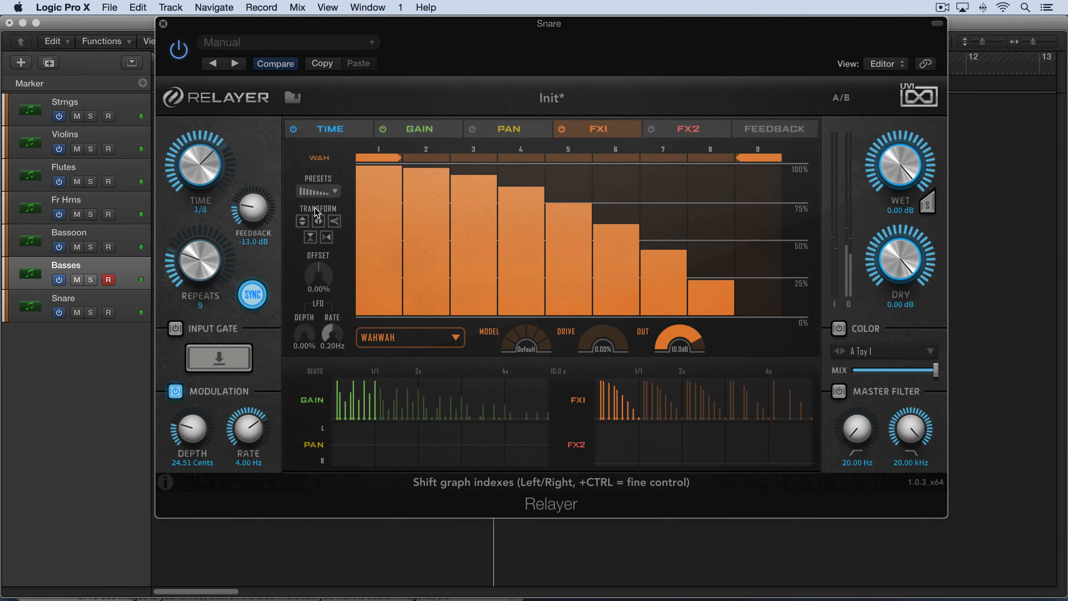
Apply a valley-shaped preset to the FX1 wah sequence and shift its values one tap earlier.
left_click(311, 192)
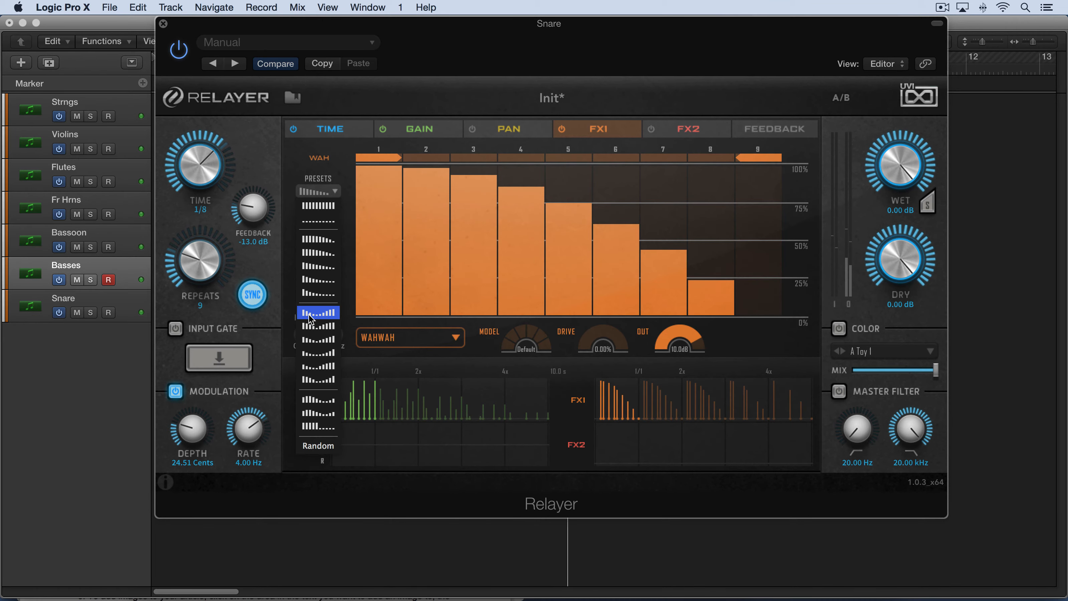
left_click(309, 325)
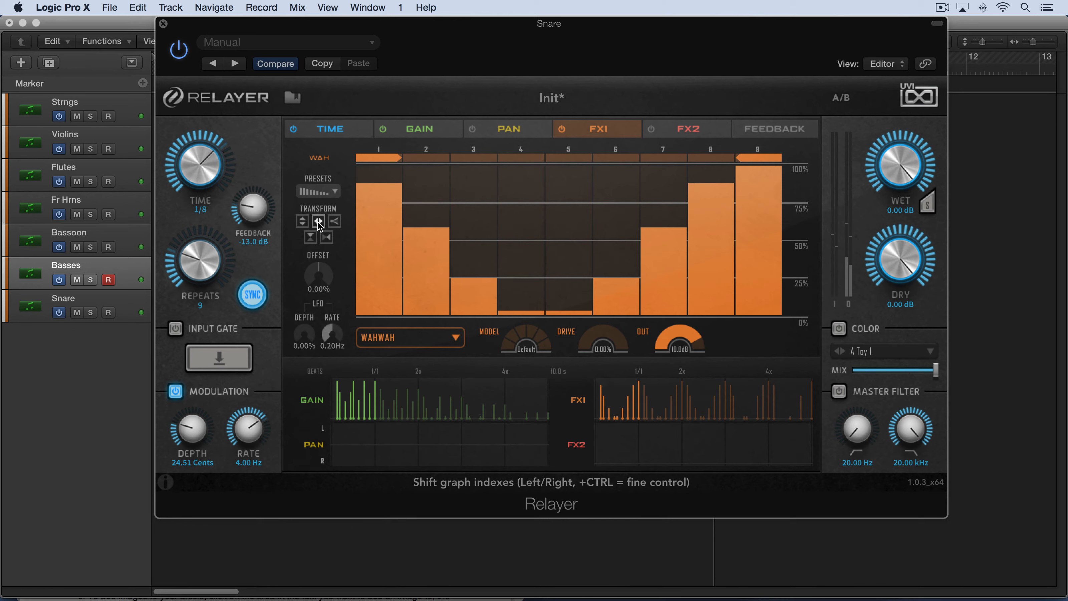
left_click(319, 224)
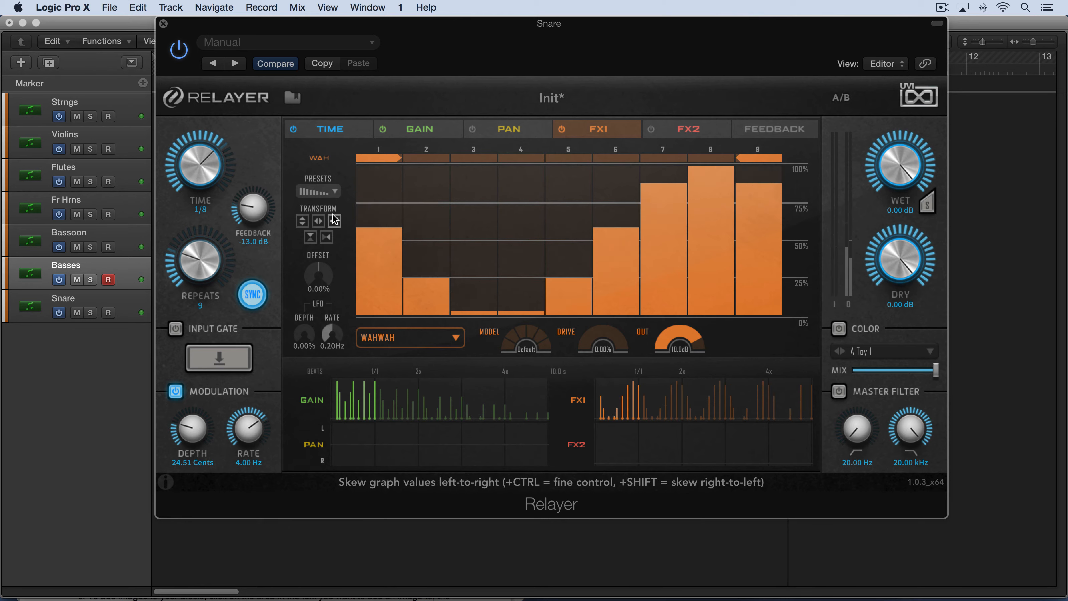
Redraw the wah values of taps 2 to 8, and set the FX1 Offset to about 38.3% and LFO Depth to about 35.9%.
mouse_move(424, 296)
left_mouse_down()
mouse_move(441, 210)
mouse_move(584, 219)
mouse_move(644, 196)
mouse_move(711, 192)
mouse_move(735, 222)
left_mouse_up()
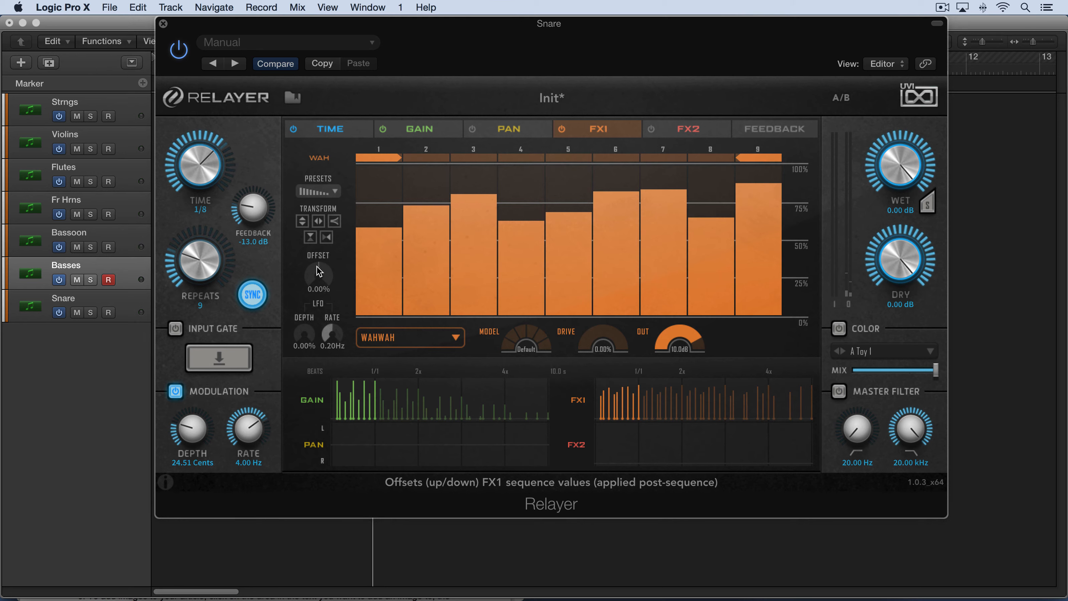
left_click_drag(318, 272, 310, 281)
left_click_drag(304, 332, 332, 232)
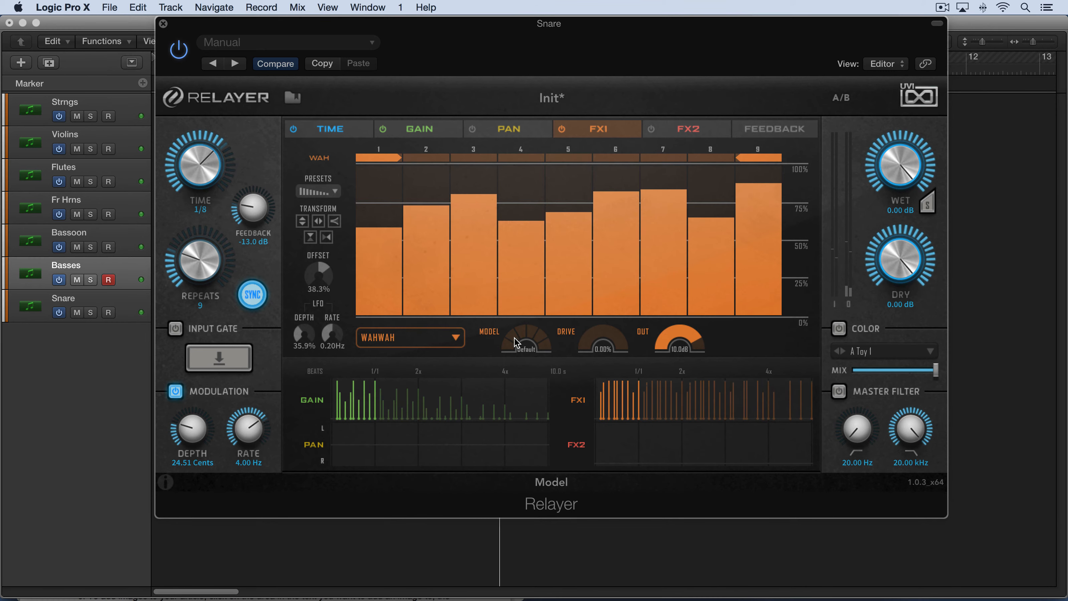
Set the FX1 WahWah Model to CryB, Drive to 38.0% and Out to about 6.55 dB.
left_click_drag(517, 343, 519, 300)
left_click_drag(602, 343, 627, 279)
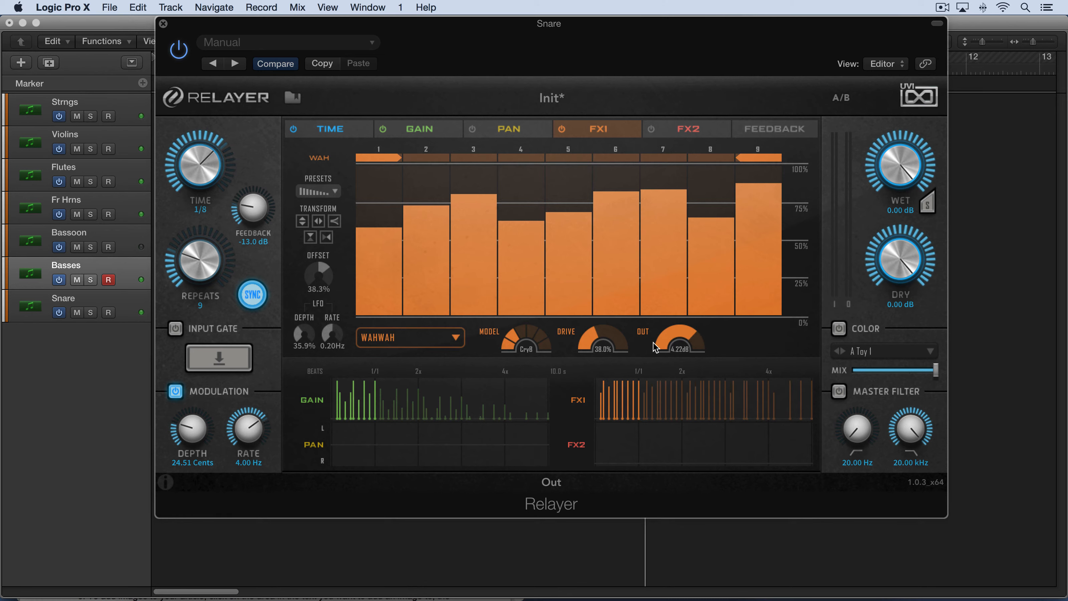
Switch the FX1 effect type to Comb and on to Vowel, and redraw the Vowel morph sequence rising across taps 1 to 8 with Filter A at I.
left_click(440, 345)
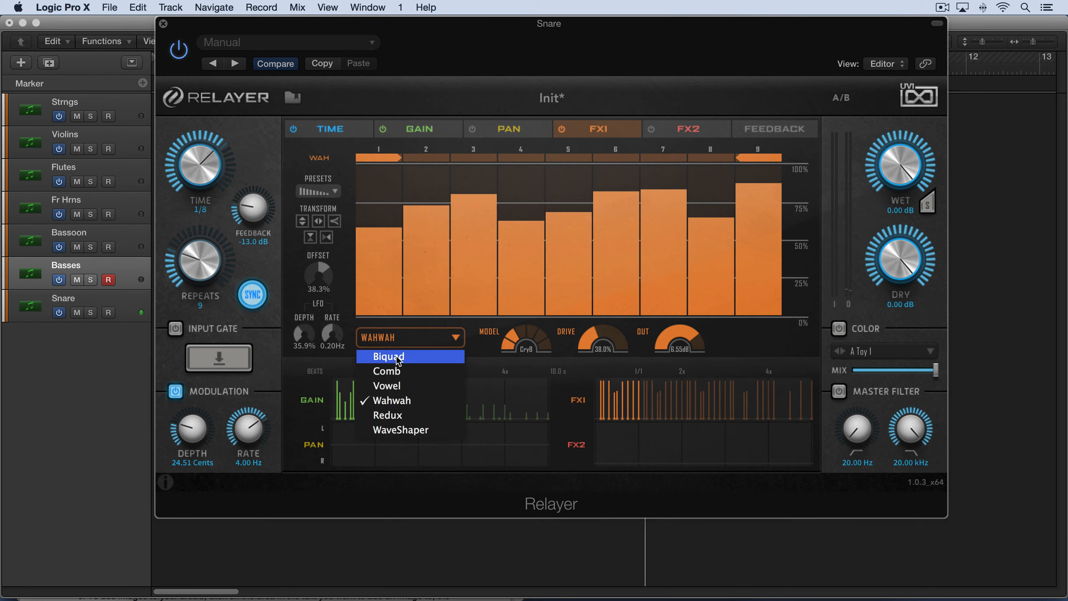
left_click(389, 371)
left_click(397, 339)
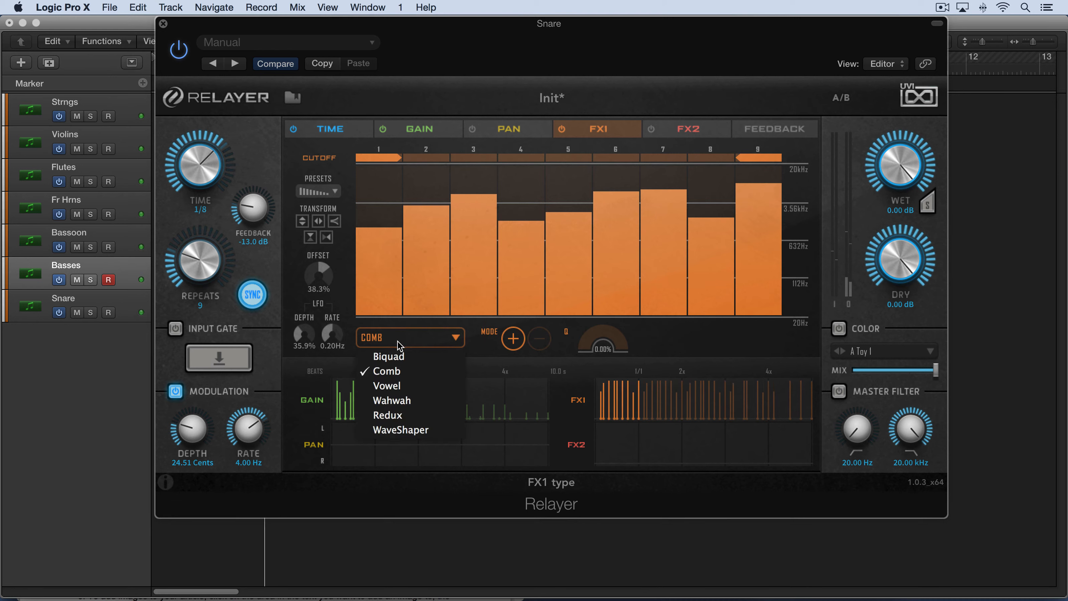
left_click(391, 385)
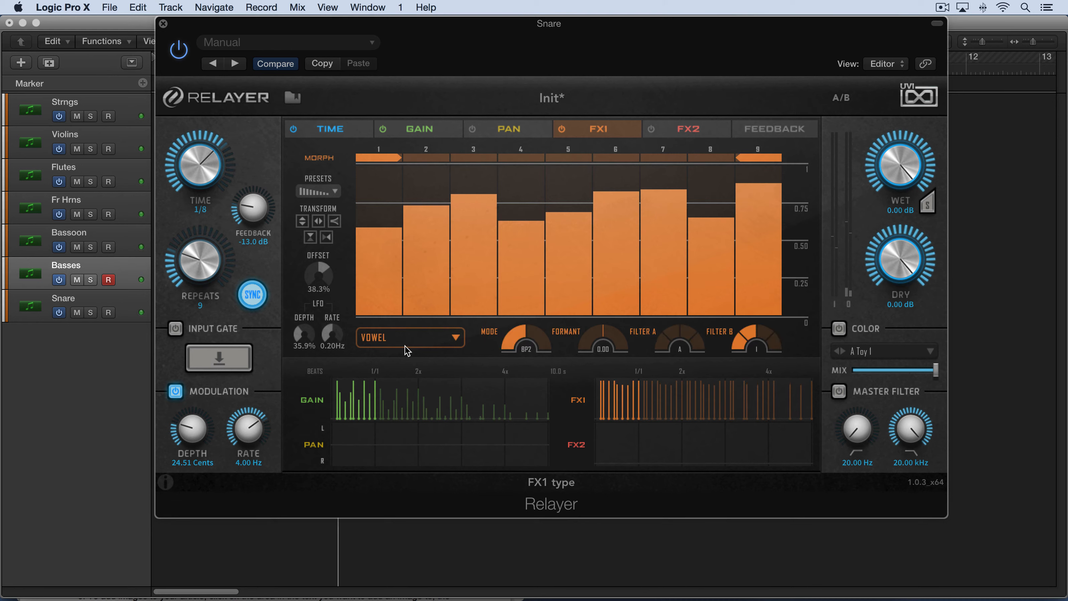
left_click(393, 270)
mouse_move(390, 258)
left_mouse_down()
mouse_move(553, 200)
mouse_move(758, 174)
mouse_move(761, 213)
left_mouse_up()
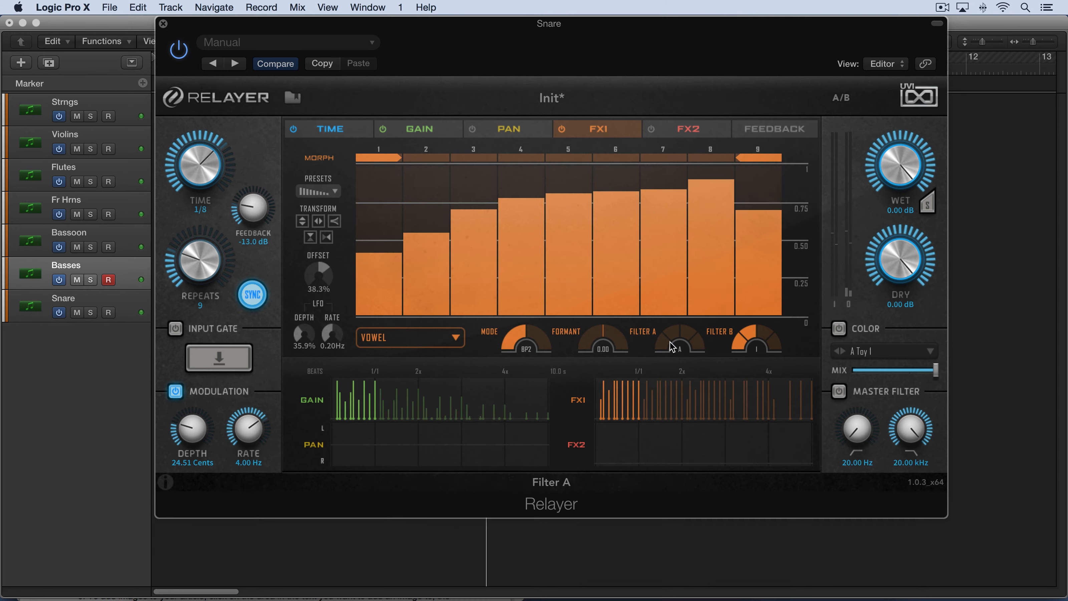
Switch the FX1 effect type back to Wahwah and redraw the wah values as a dip with its low point around taps 5 and 6.
left_click(407, 341)
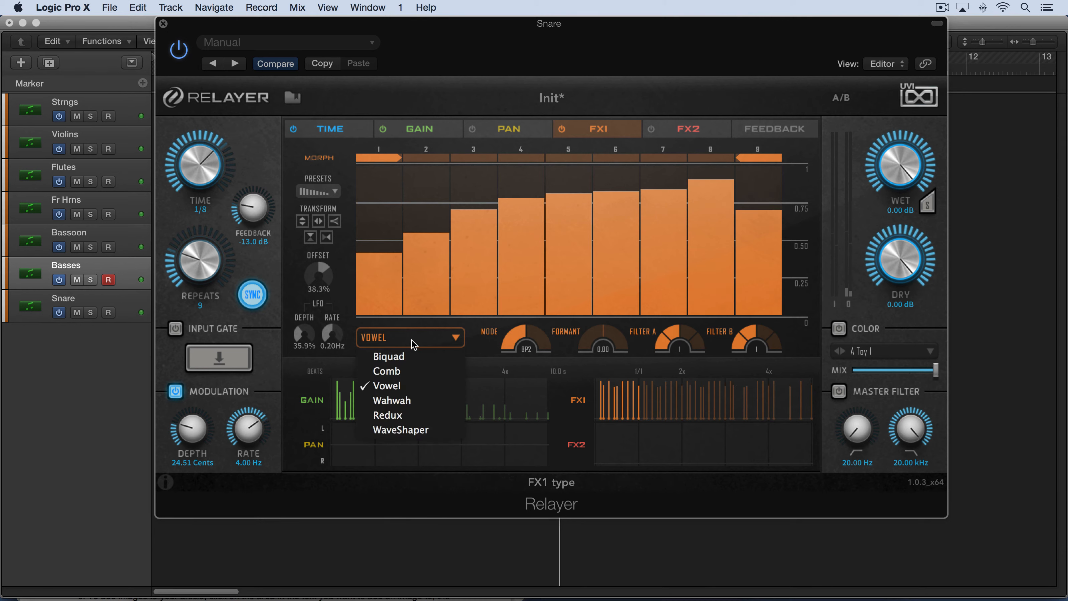
left_click(404, 401)
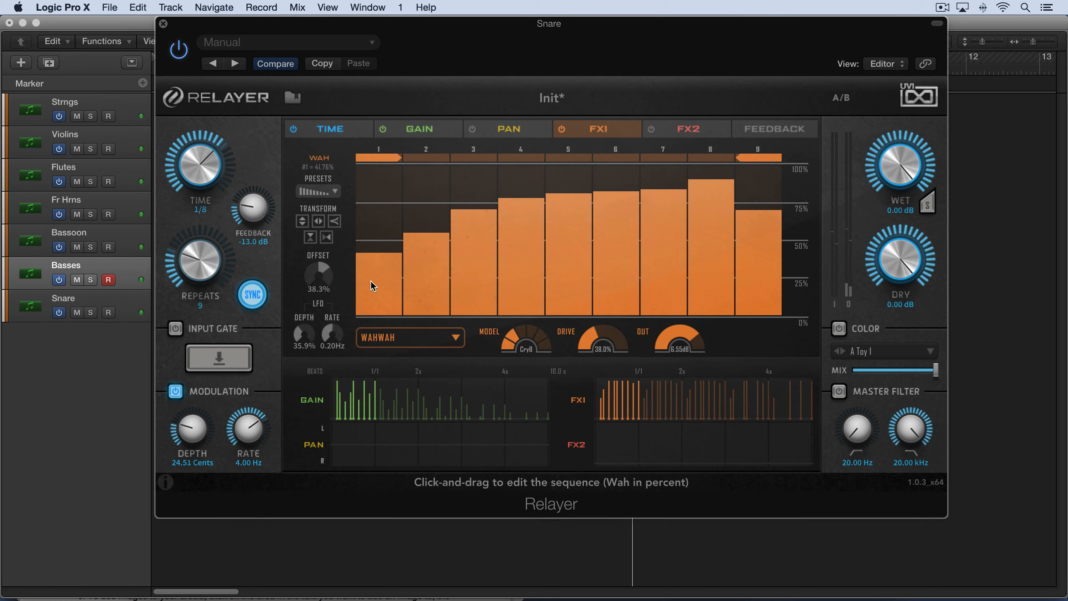
mouse_move(369, 281)
left_mouse_down()
mouse_move(386, 219)
mouse_move(423, 206)
mouse_move(581, 262)
mouse_move(708, 243)
mouse_move(737, 215)
mouse_move(737, 194)
left_mouse_up()
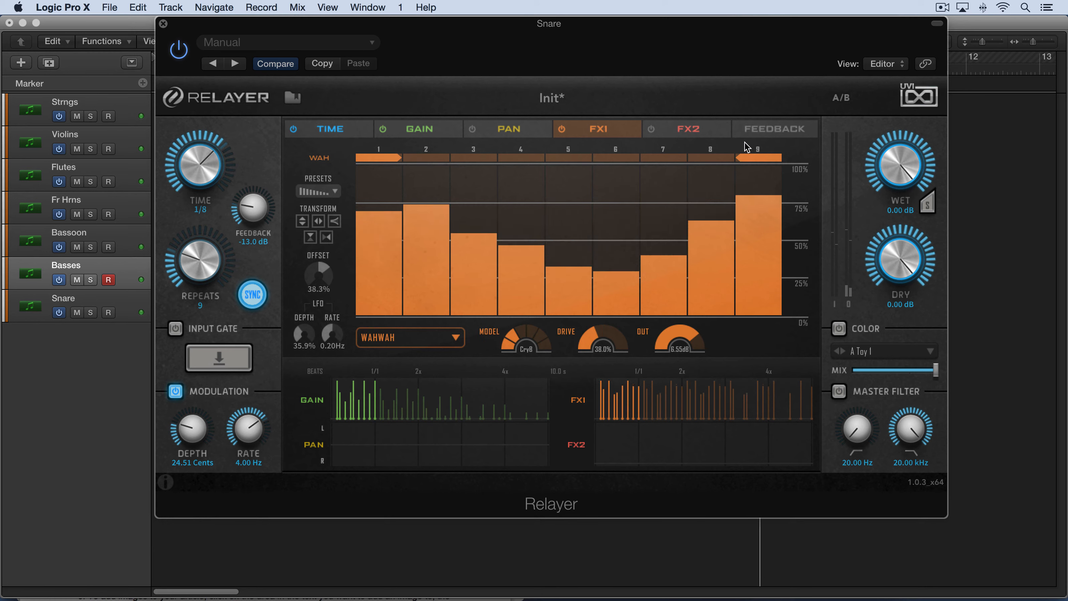
Review the feedback path settings and compare them with the per-tap gain sequence.
left_click(762, 131)
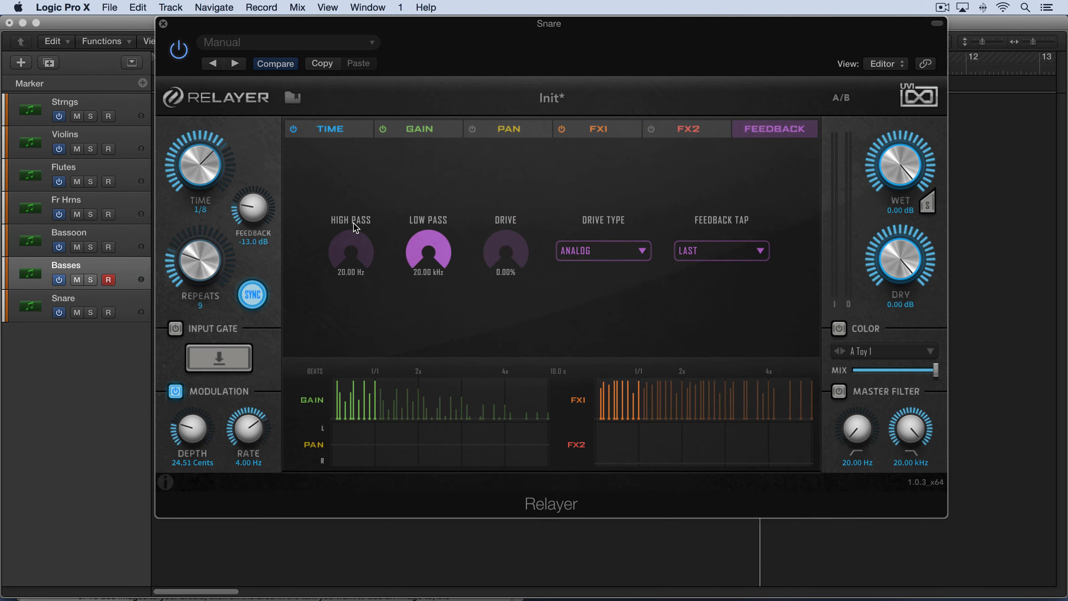
left_click(423, 130)
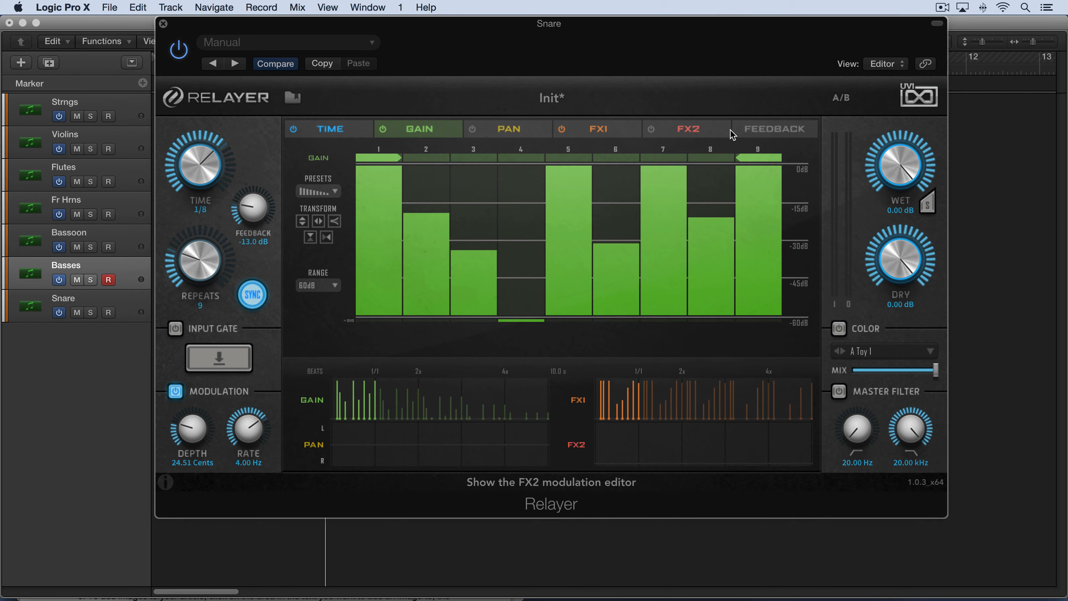
left_click(759, 129)
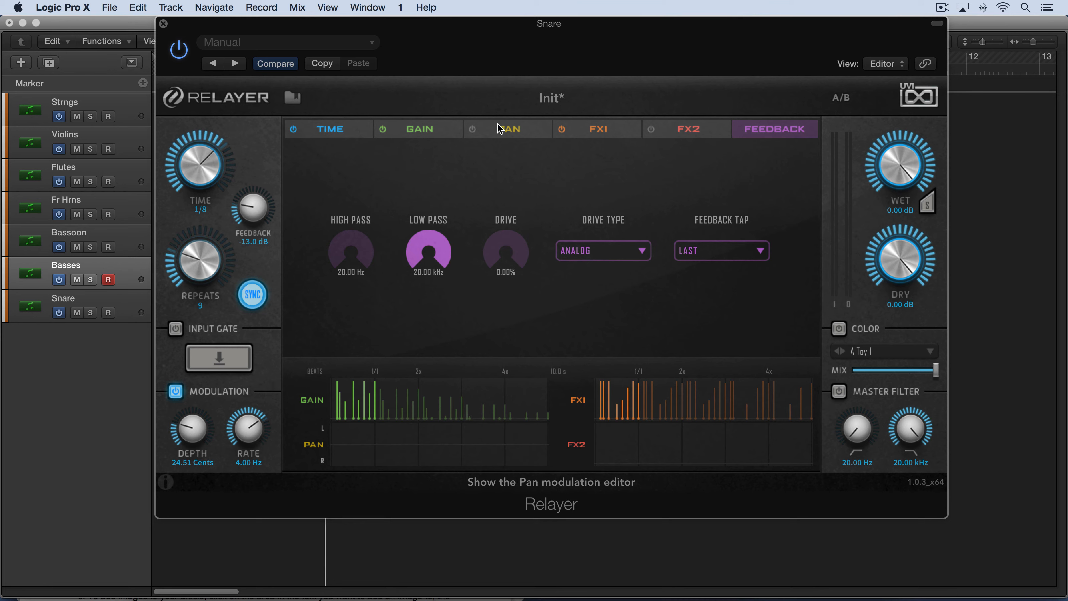
Apply the preset that alternates taps between hard right and hard left to the pan sequence.
left_click(511, 130)
left_click(311, 192)
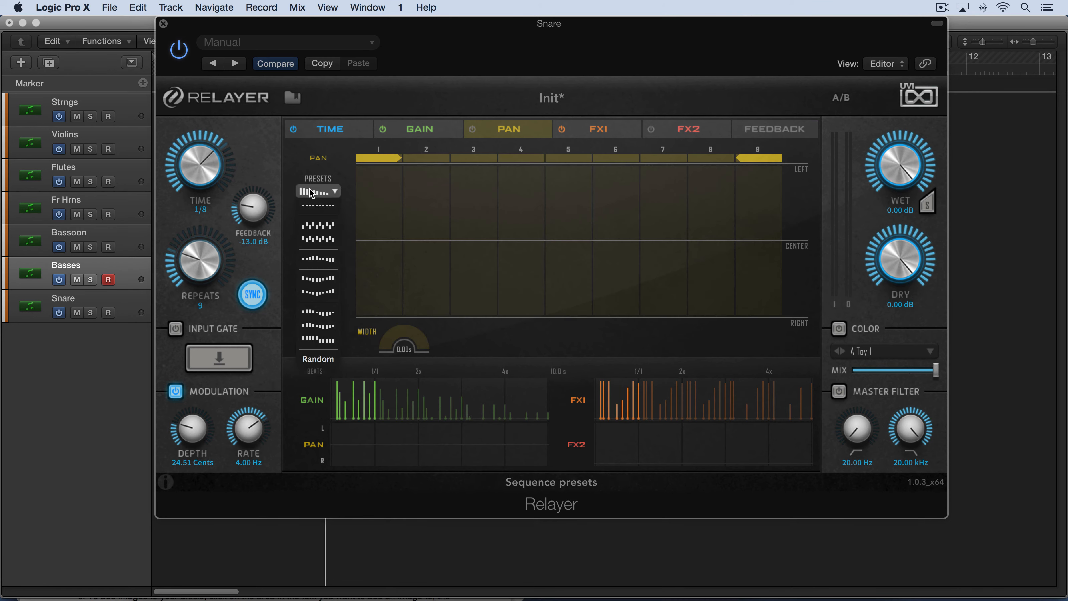
left_click(316, 233)
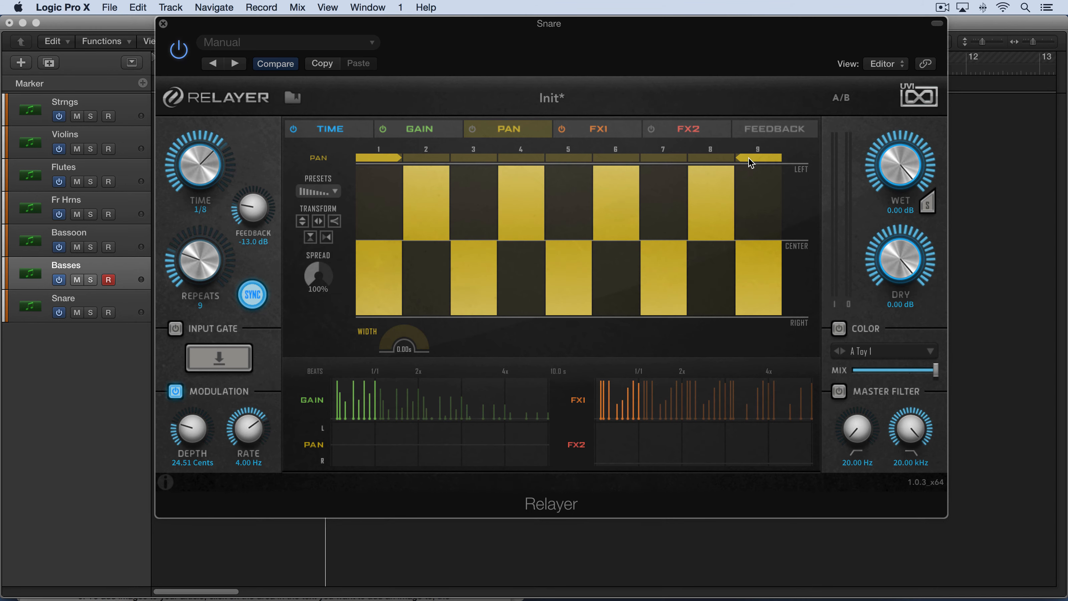
Set the feedback path's Drive to about 42.38% and its Feedback Tap to 1.
left_click(762, 134)
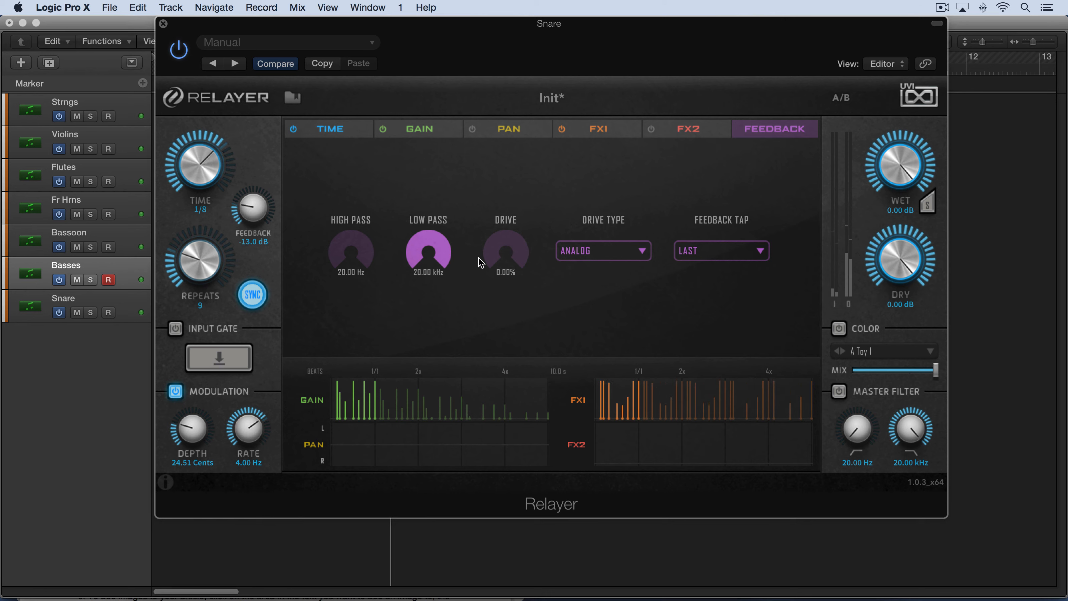
left_click_drag(494, 253, 500, 186)
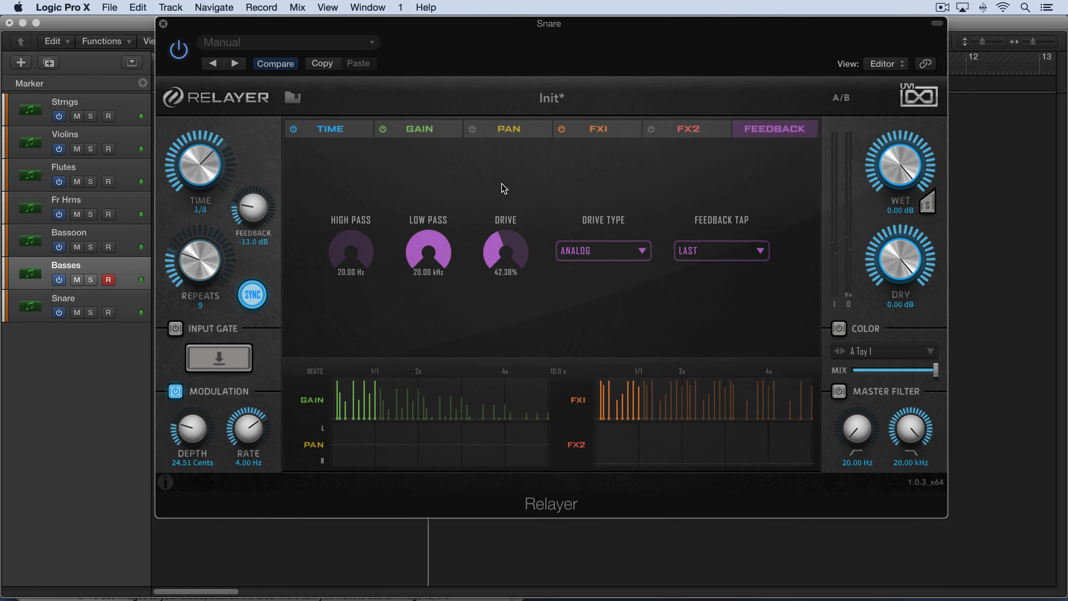
left_click(723, 255)
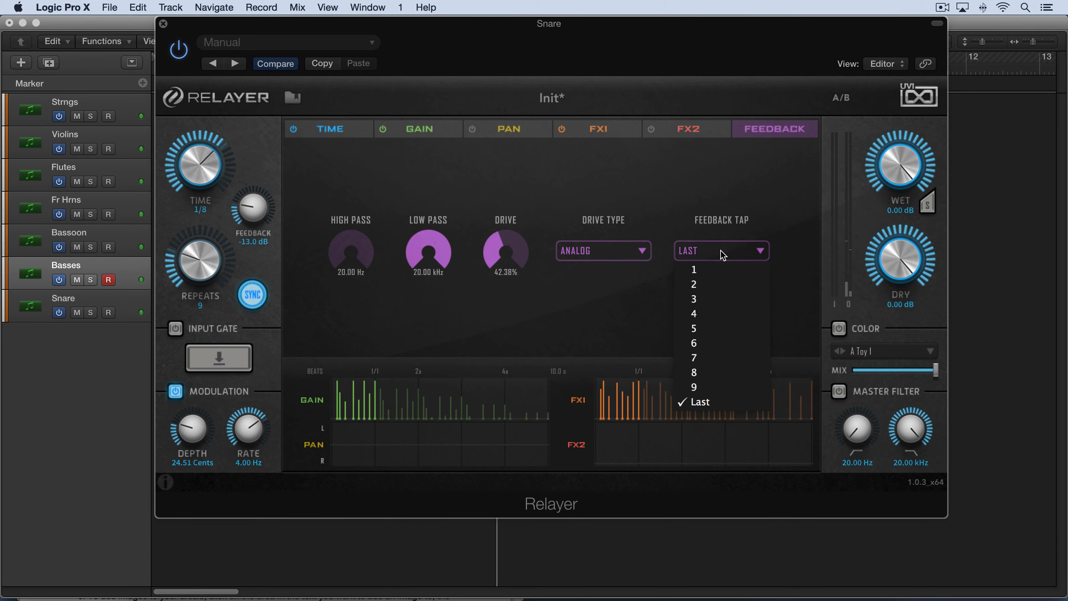
left_click(713, 268)
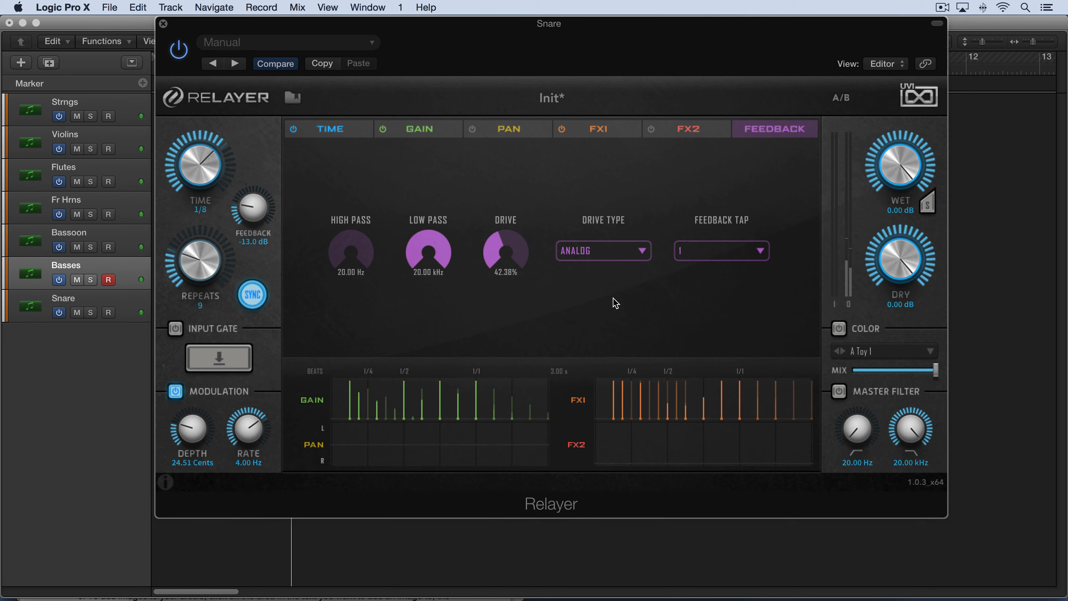
Change the Feedback Tap to 2 and check the FX1 wah sequence before returning to the feedback settings.
left_click(722, 254)
left_click(709, 284)
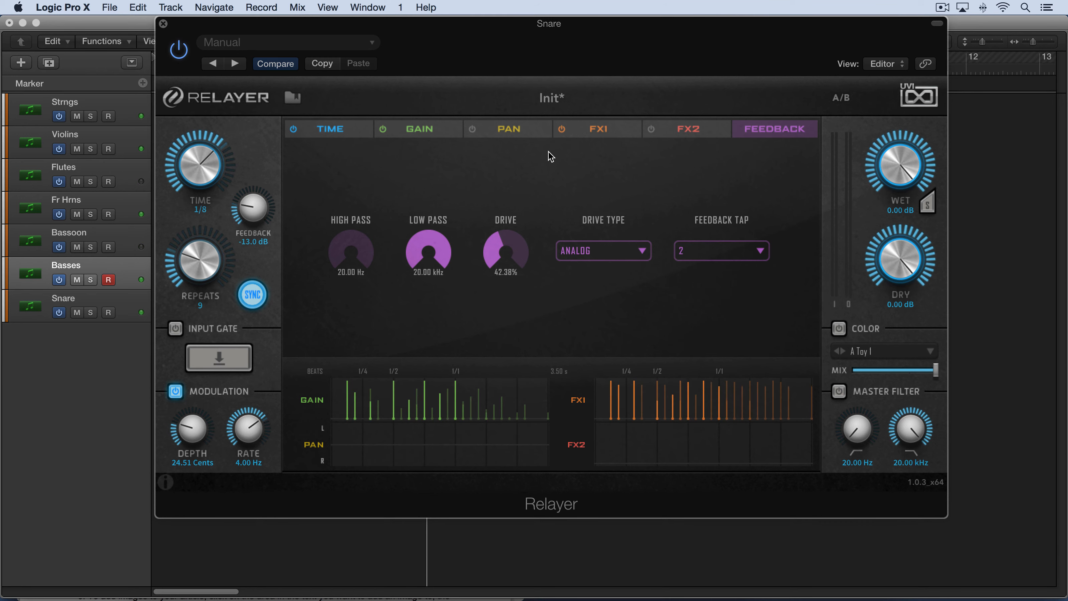
left_click(595, 130)
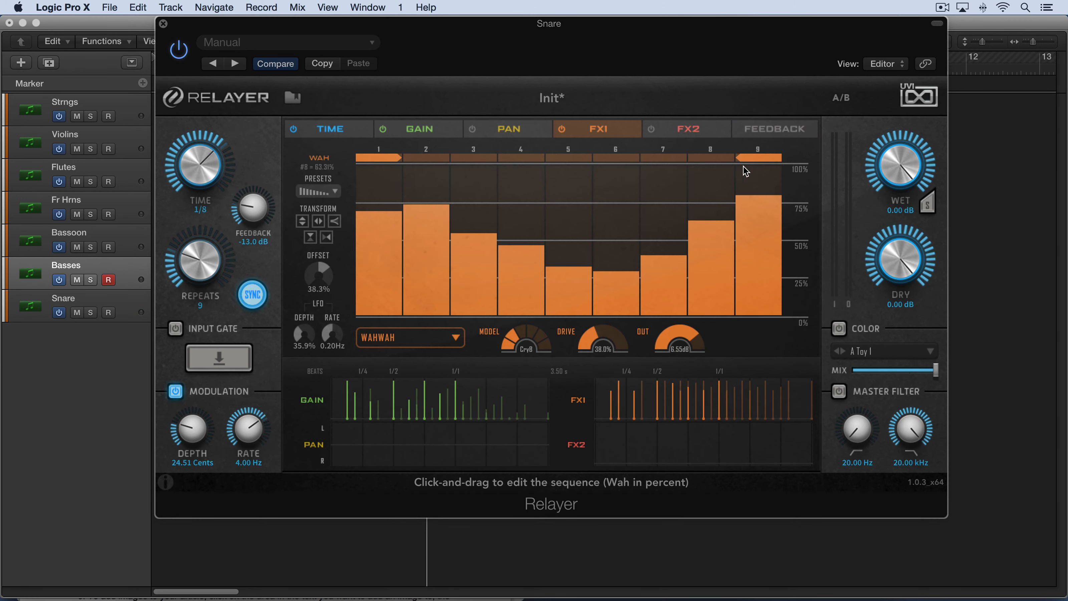
left_click(764, 130)
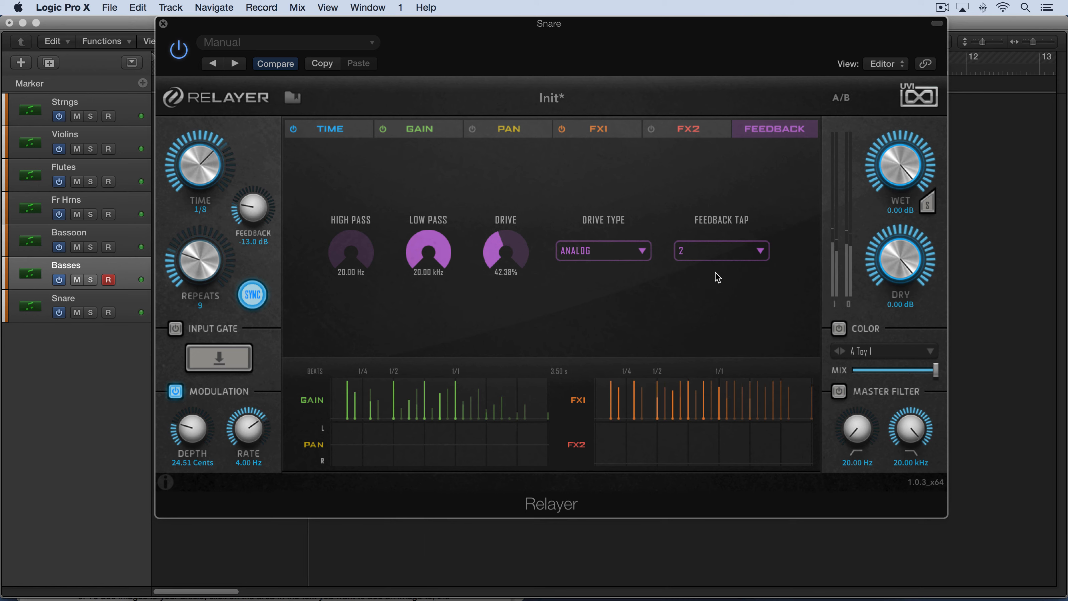
Set the Feedback Tap to 4, with feedback Drive at about 55% and High Pass at about 307 Hz.
left_click(722, 255)
left_click(706, 306)
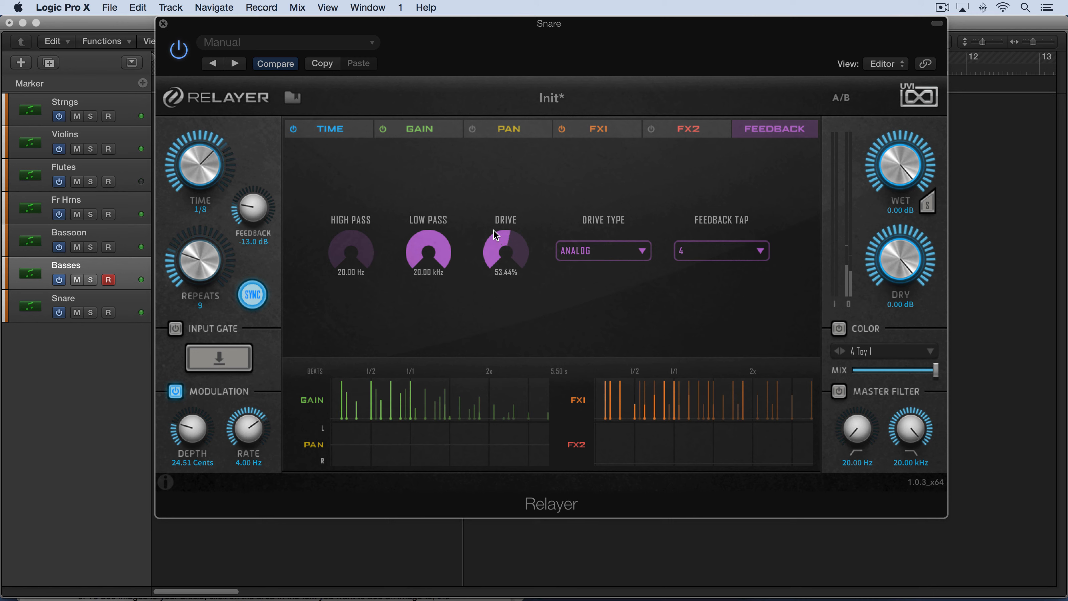
left_click_drag(339, 249, 352, 211)
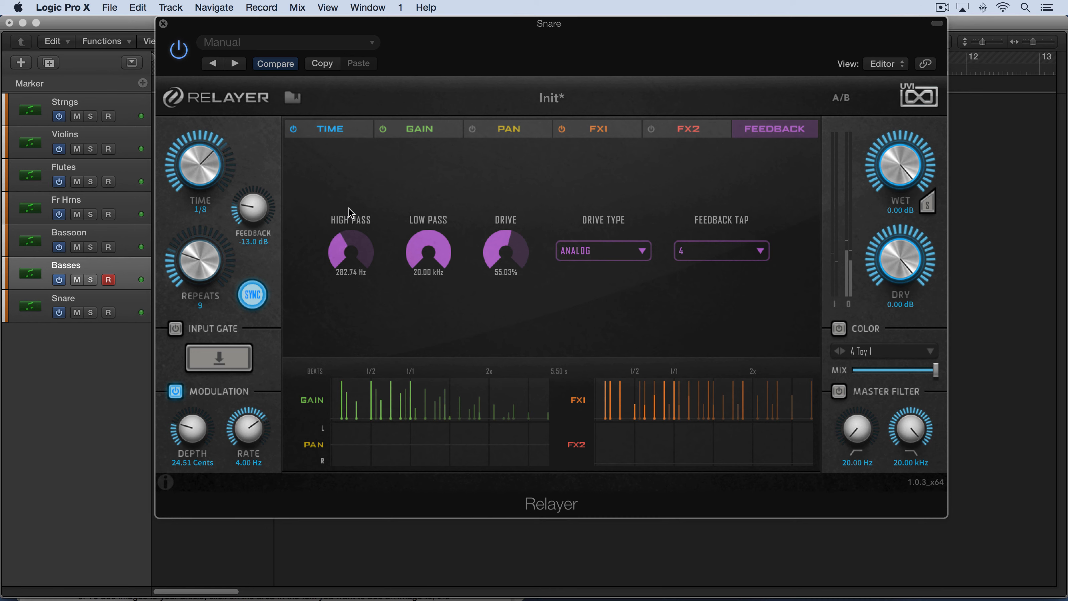
Turn off tempo sync, sweep the delay Time down to 3.53 ms and up to 13.9 ms, and set Feedback to -9.94 dB.
left_click(252, 297)
left_click_drag(200, 169, 165, 231)
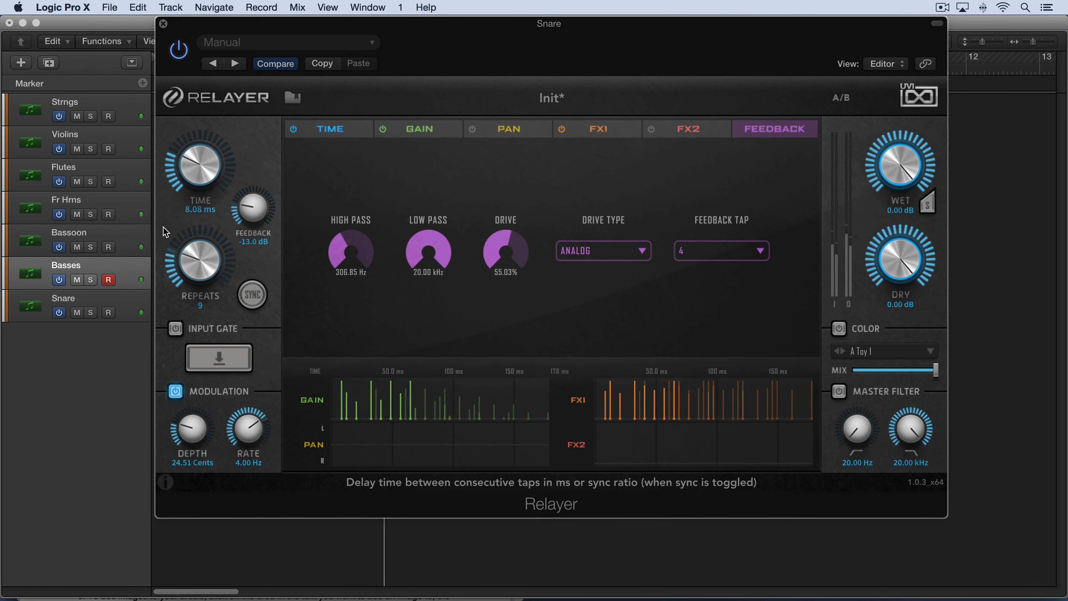
left_click_drag(191, 163, 185, 181)
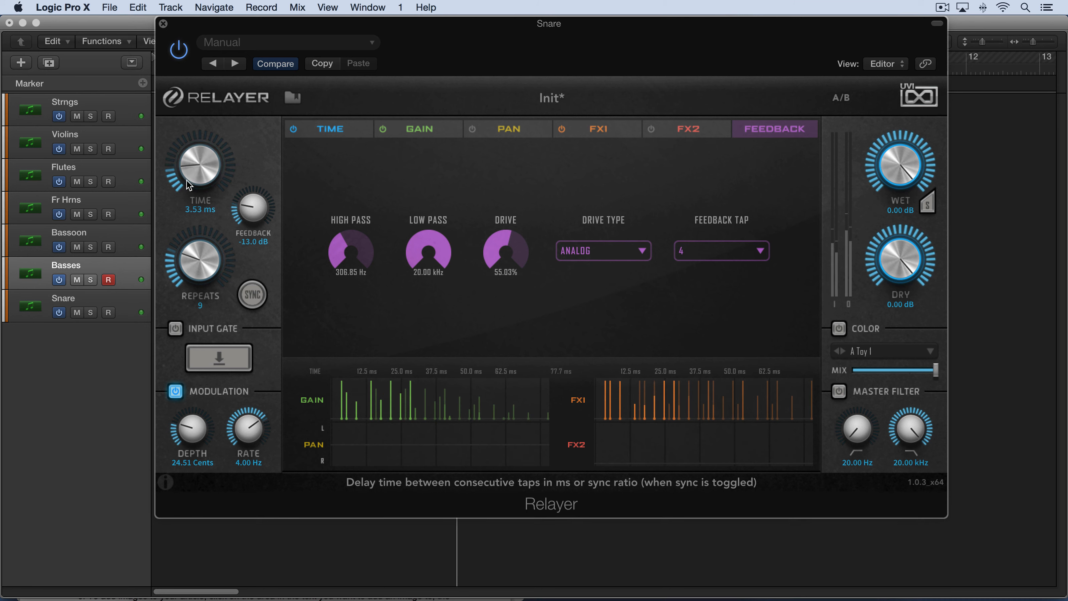
left_click_drag(252, 206, 199, 156)
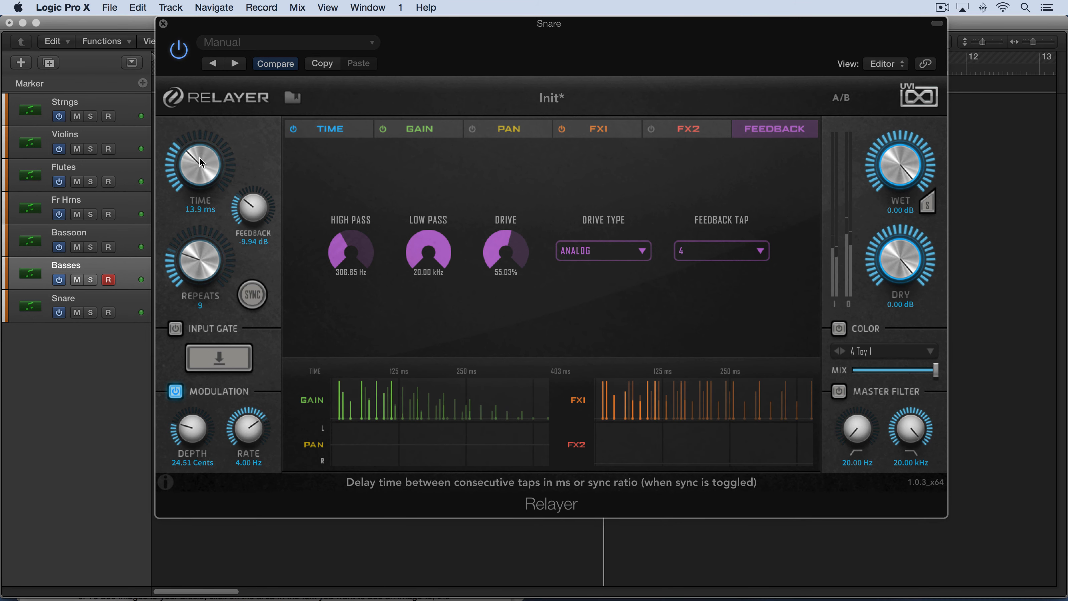
Try Feedback Tap 1 while raising the delay Time to 71.5 ms, and change the Feedback Tap to 3.
left_click(688, 252)
left_click(694, 267)
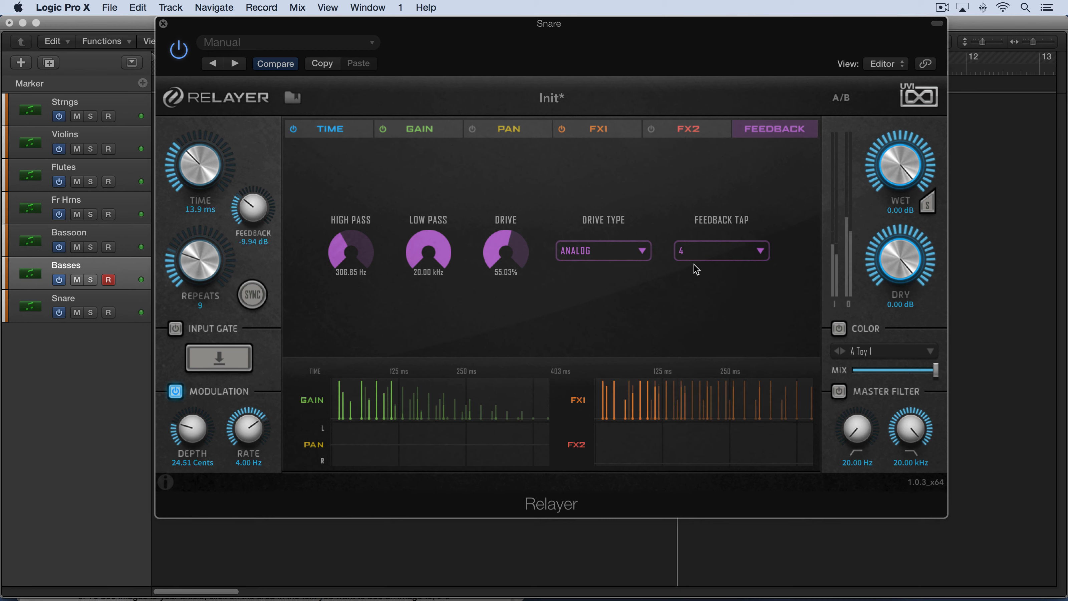
left_click_drag(197, 168, 197, 152)
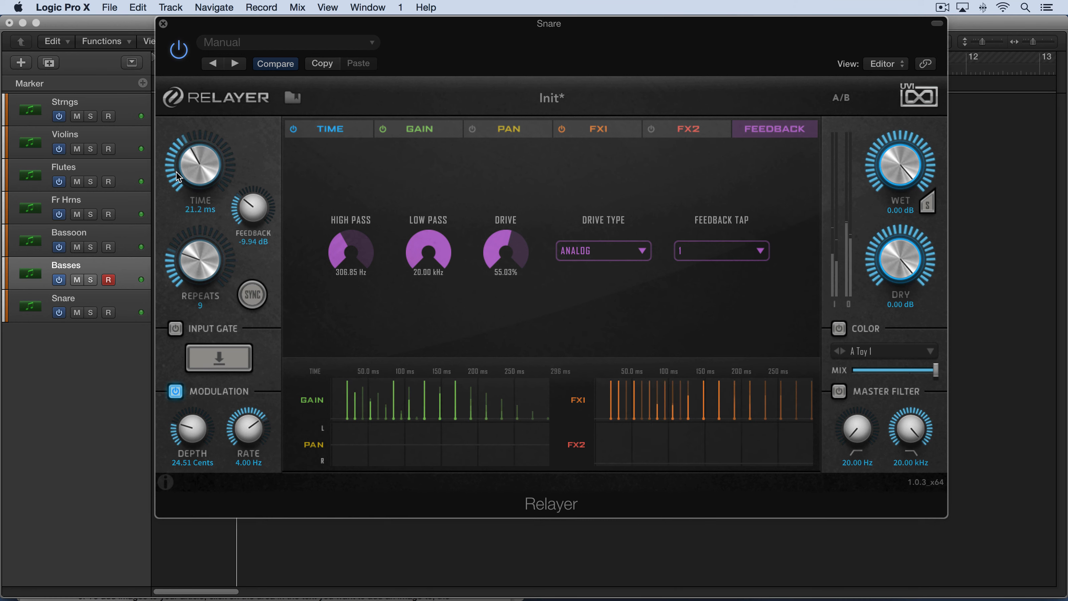
left_click_drag(176, 176, 189, 135)
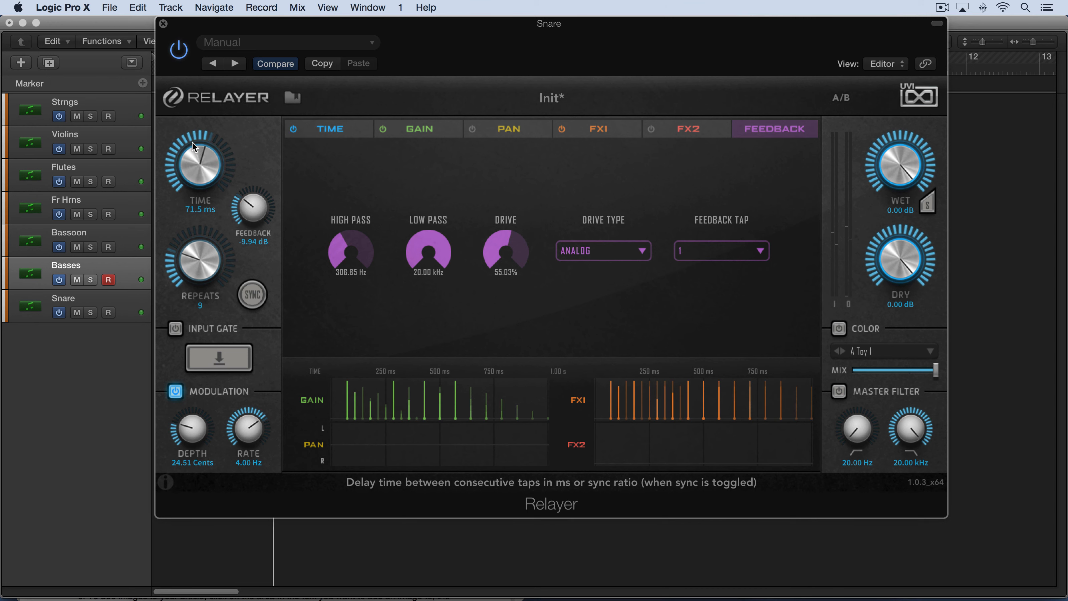
left_click(719, 256)
left_click(712, 299)
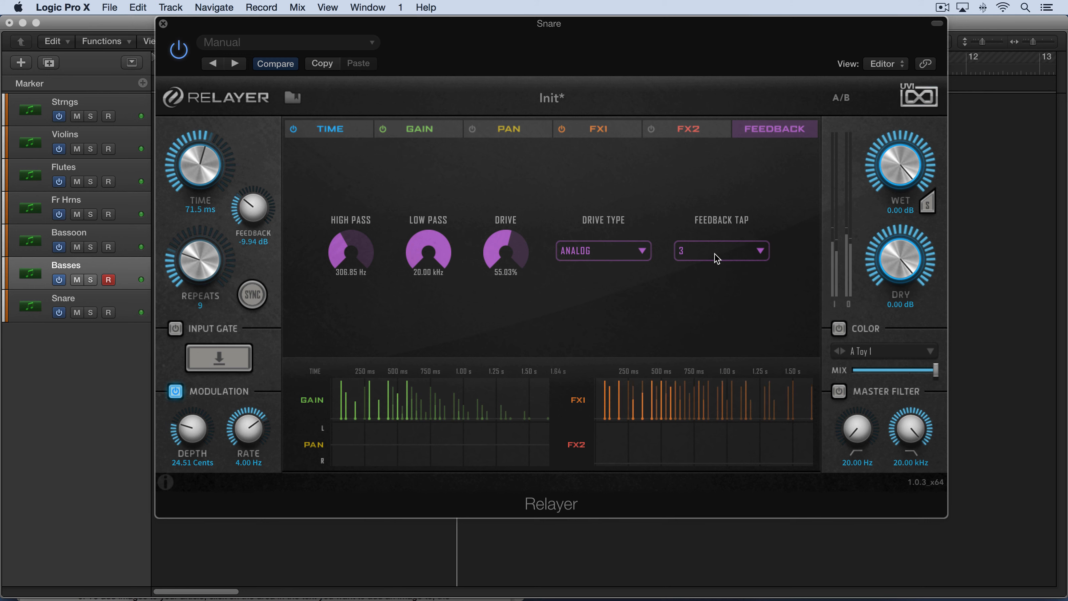